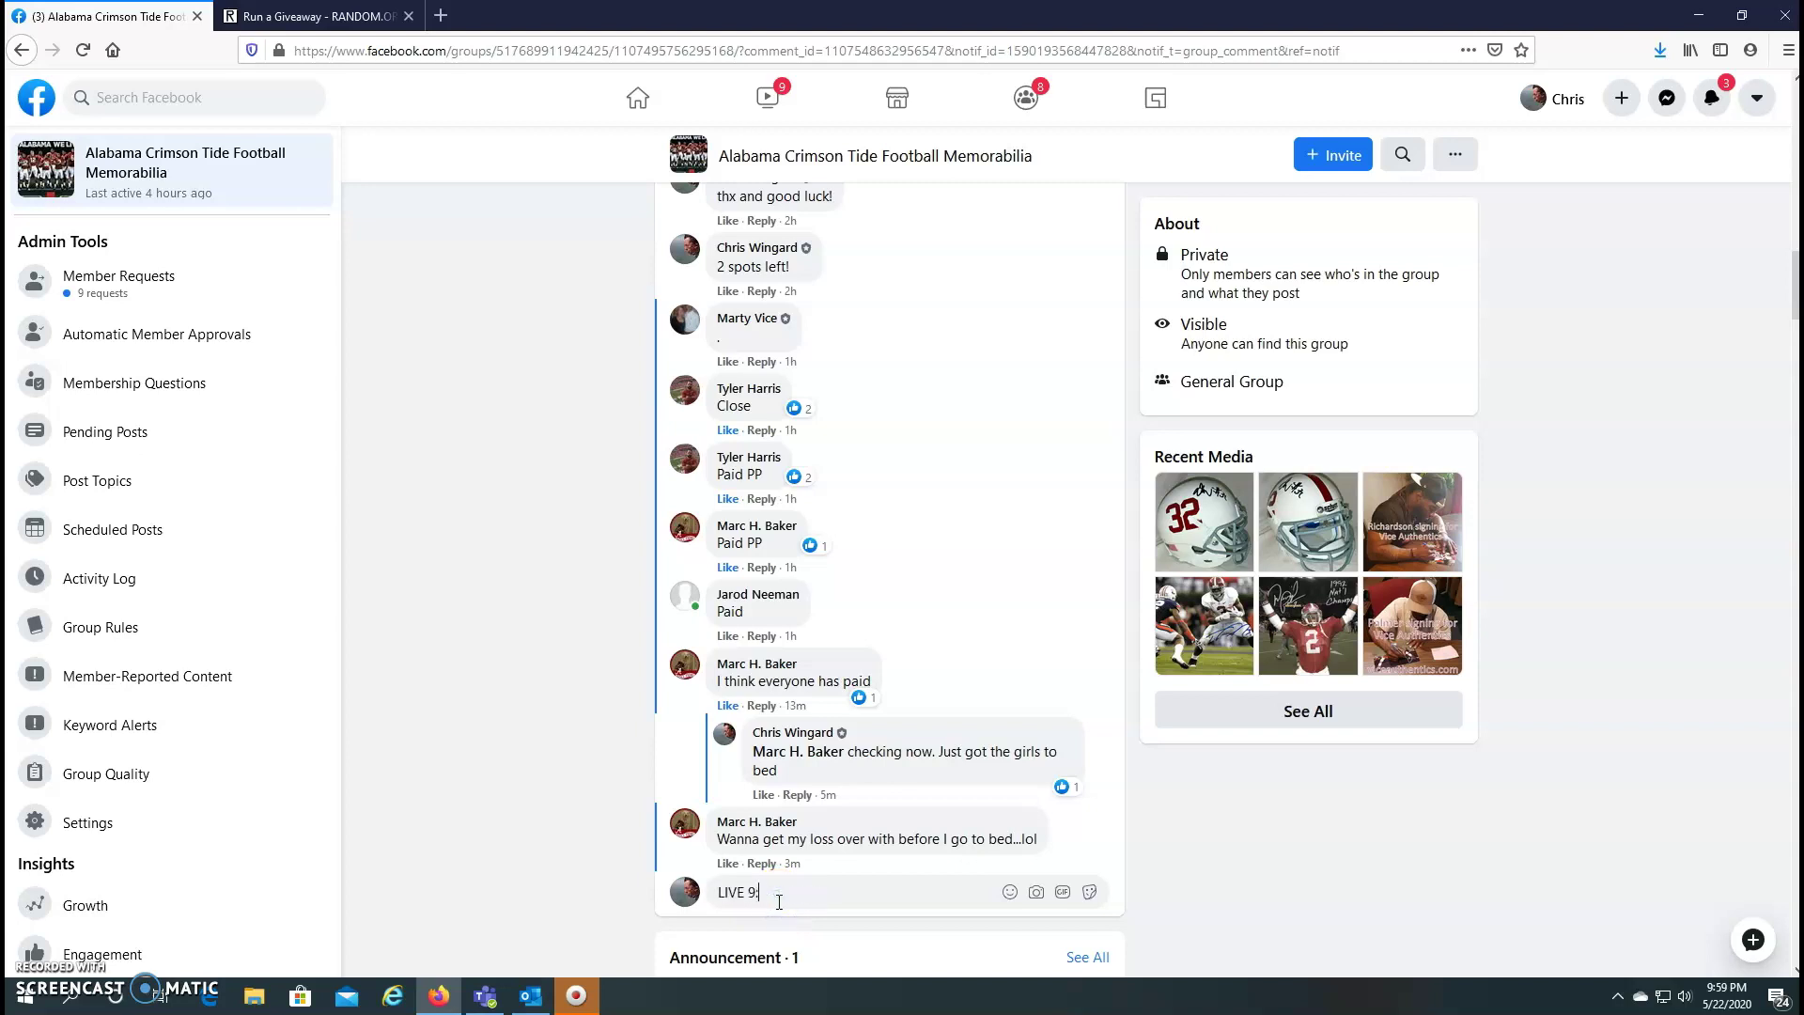
Post the 'LIVE 9:59' comment and copy the post's list of spots 1–10.
key(Return)
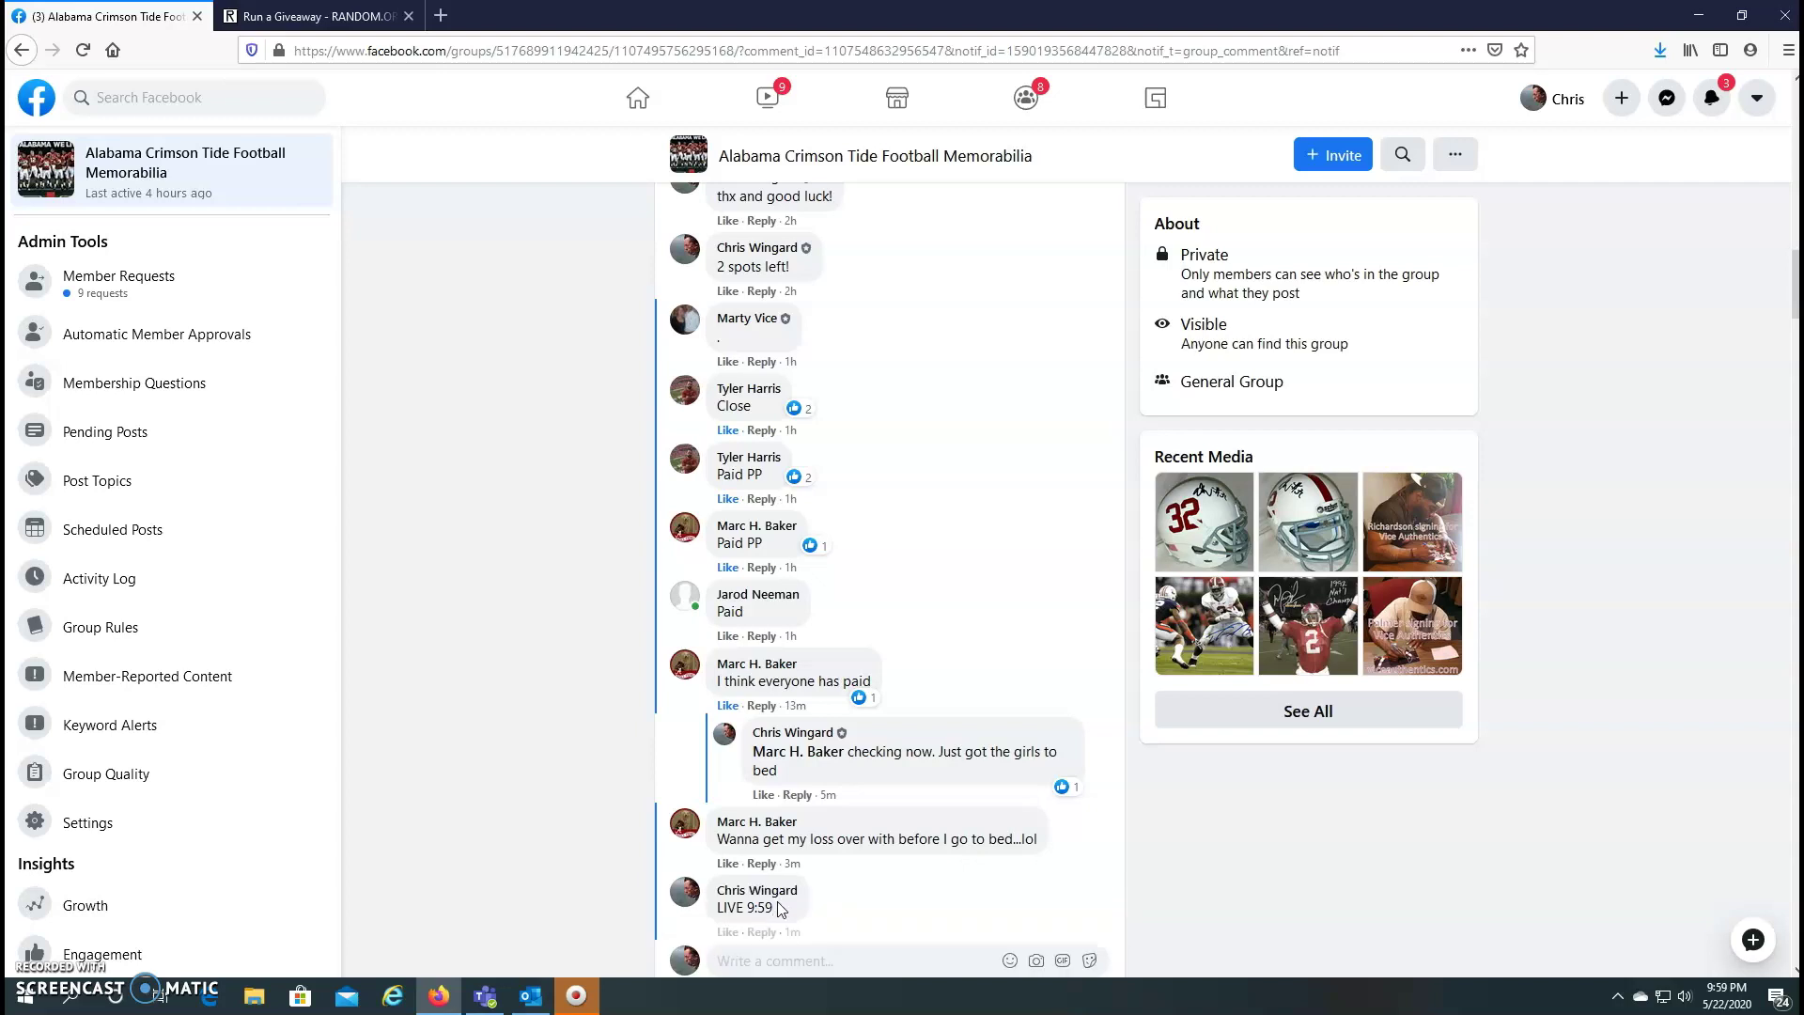
scroll(854, 761, up, 2)
scroll(860, 758, up, 3)
scroll(860, 756, up, 3)
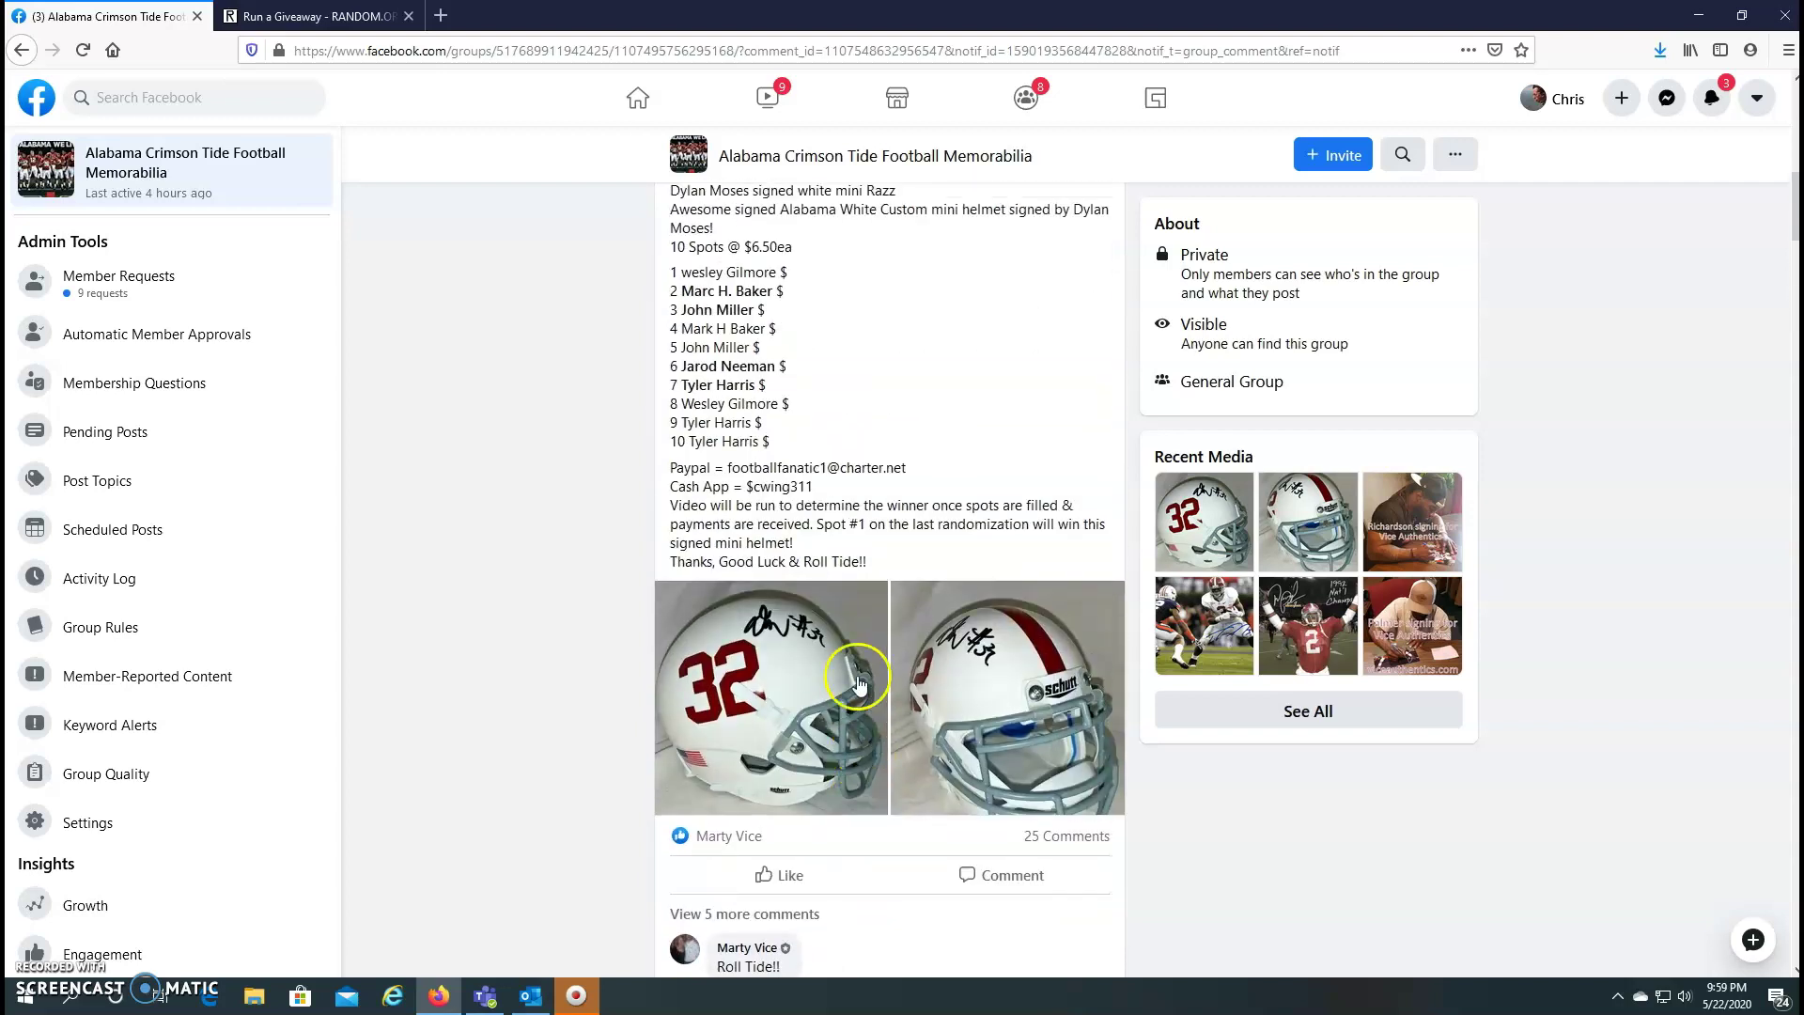
mouse_move(776, 444)
mouse_down()
mouse_move(659, 389)
mouse_move(656, 280)
mouse_up()
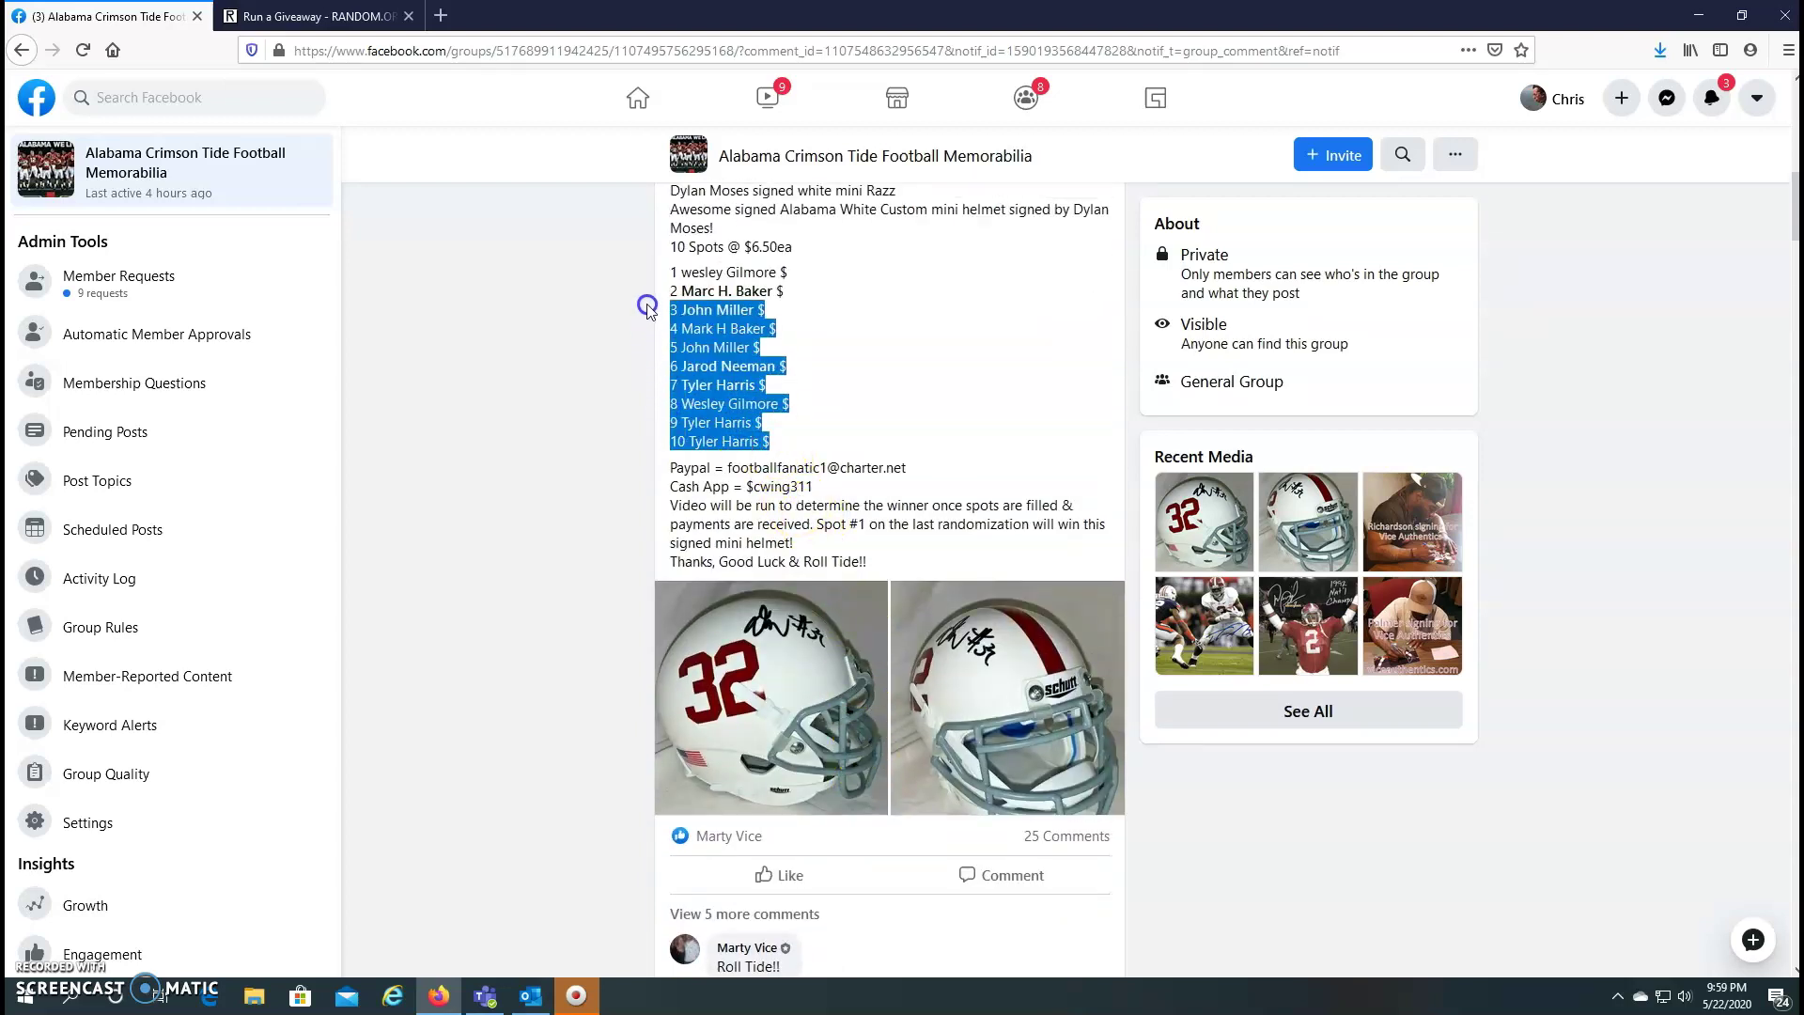
right_click(657, 274)
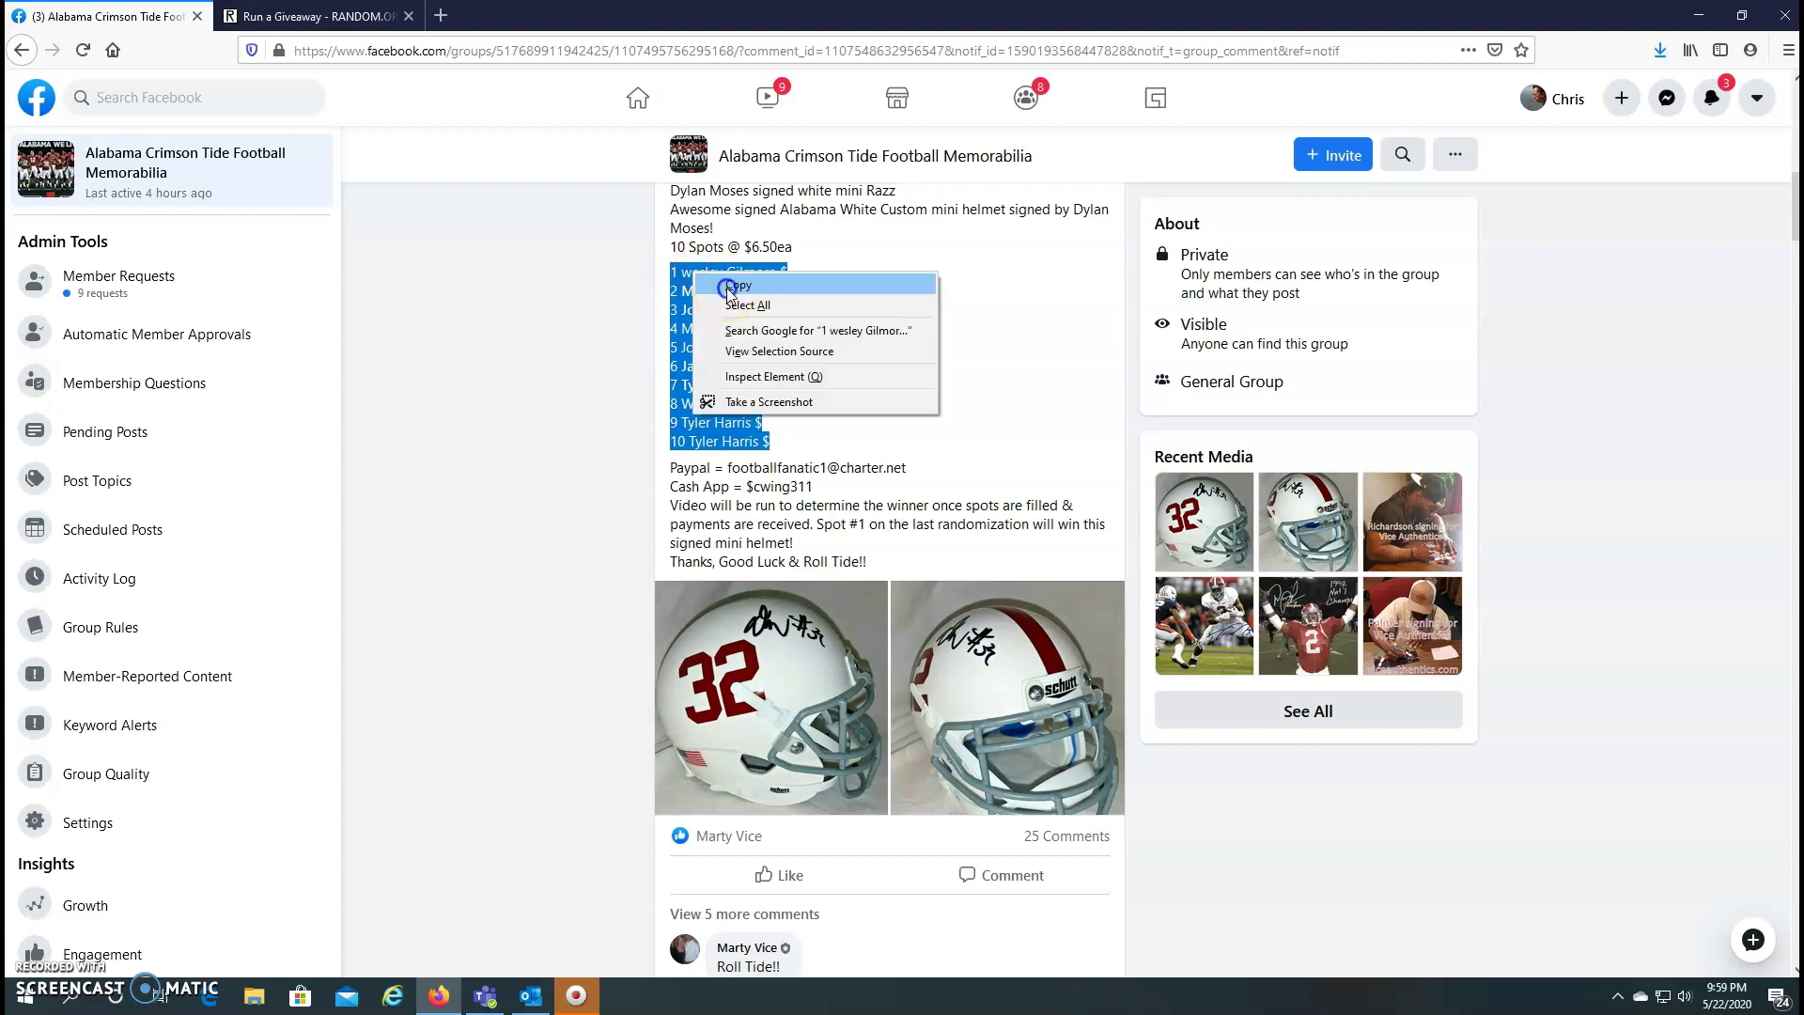
click(726, 290)
Describe the giveaway as 'Dylan Moses Mini Helmet CW' on the RANDOM.ORG page.
click(313, 22)
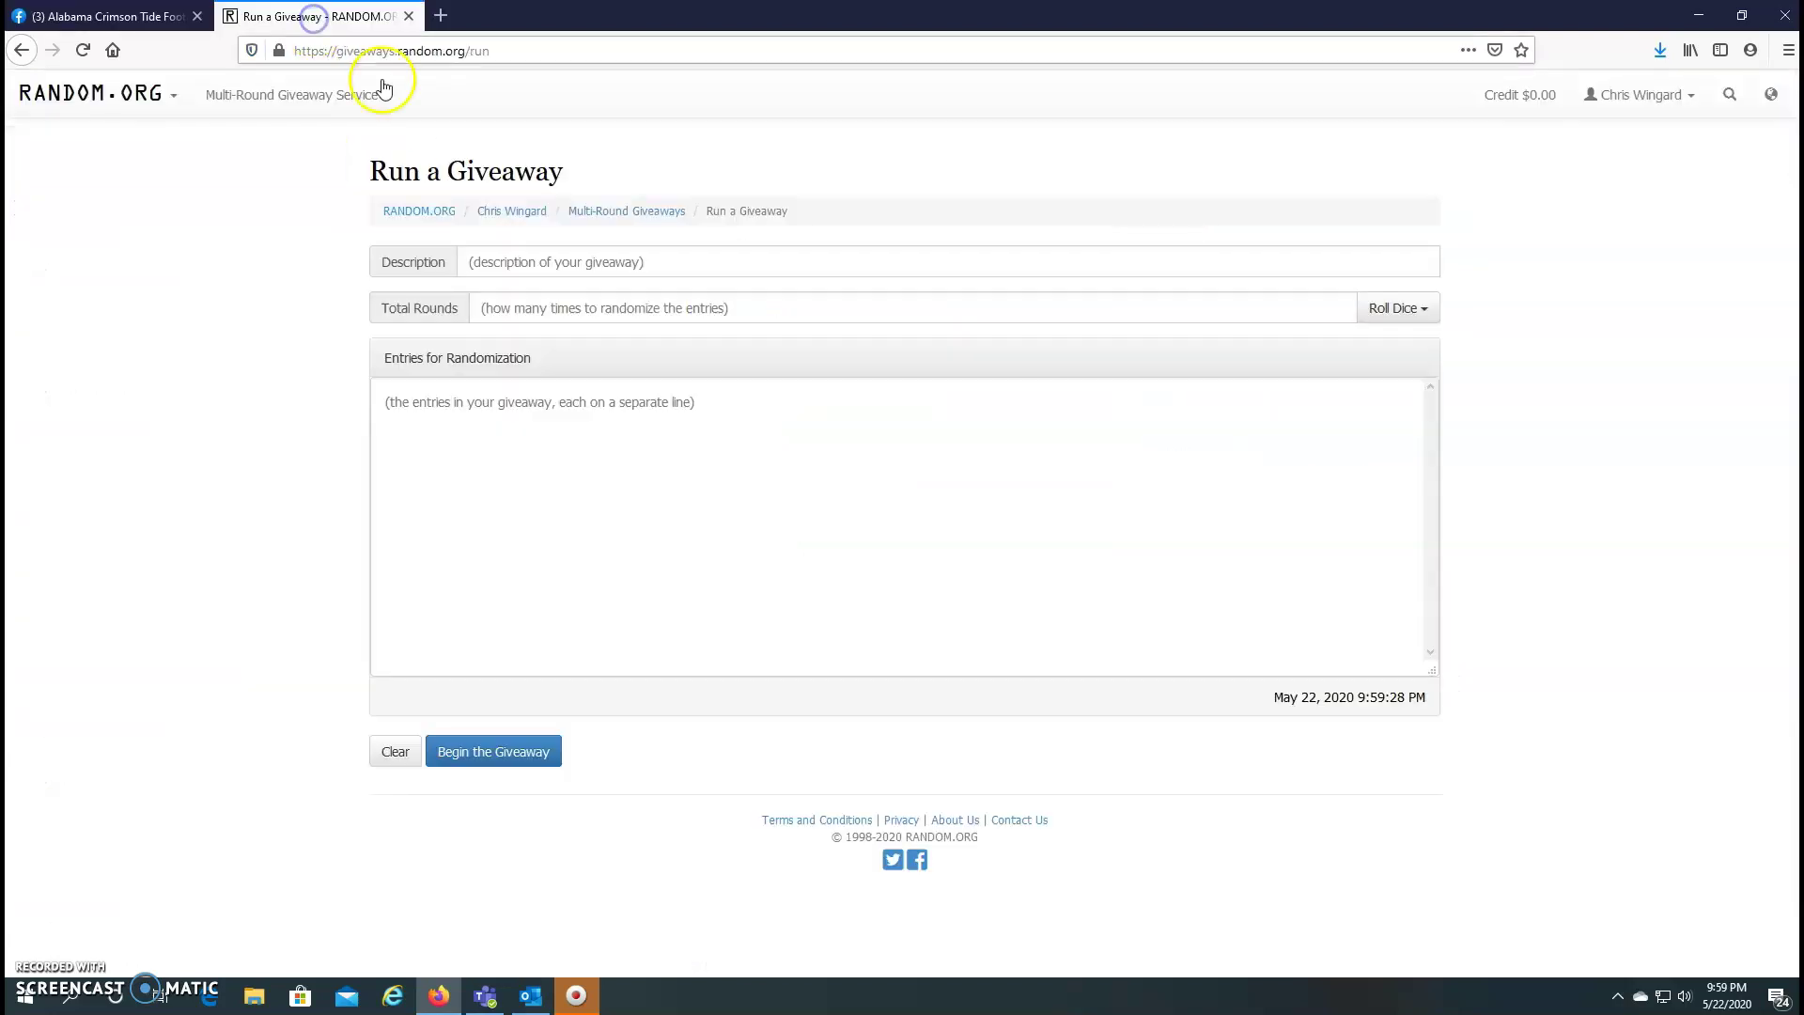
click(533, 268)
text(Dylan Moses Mini Helmet CW)
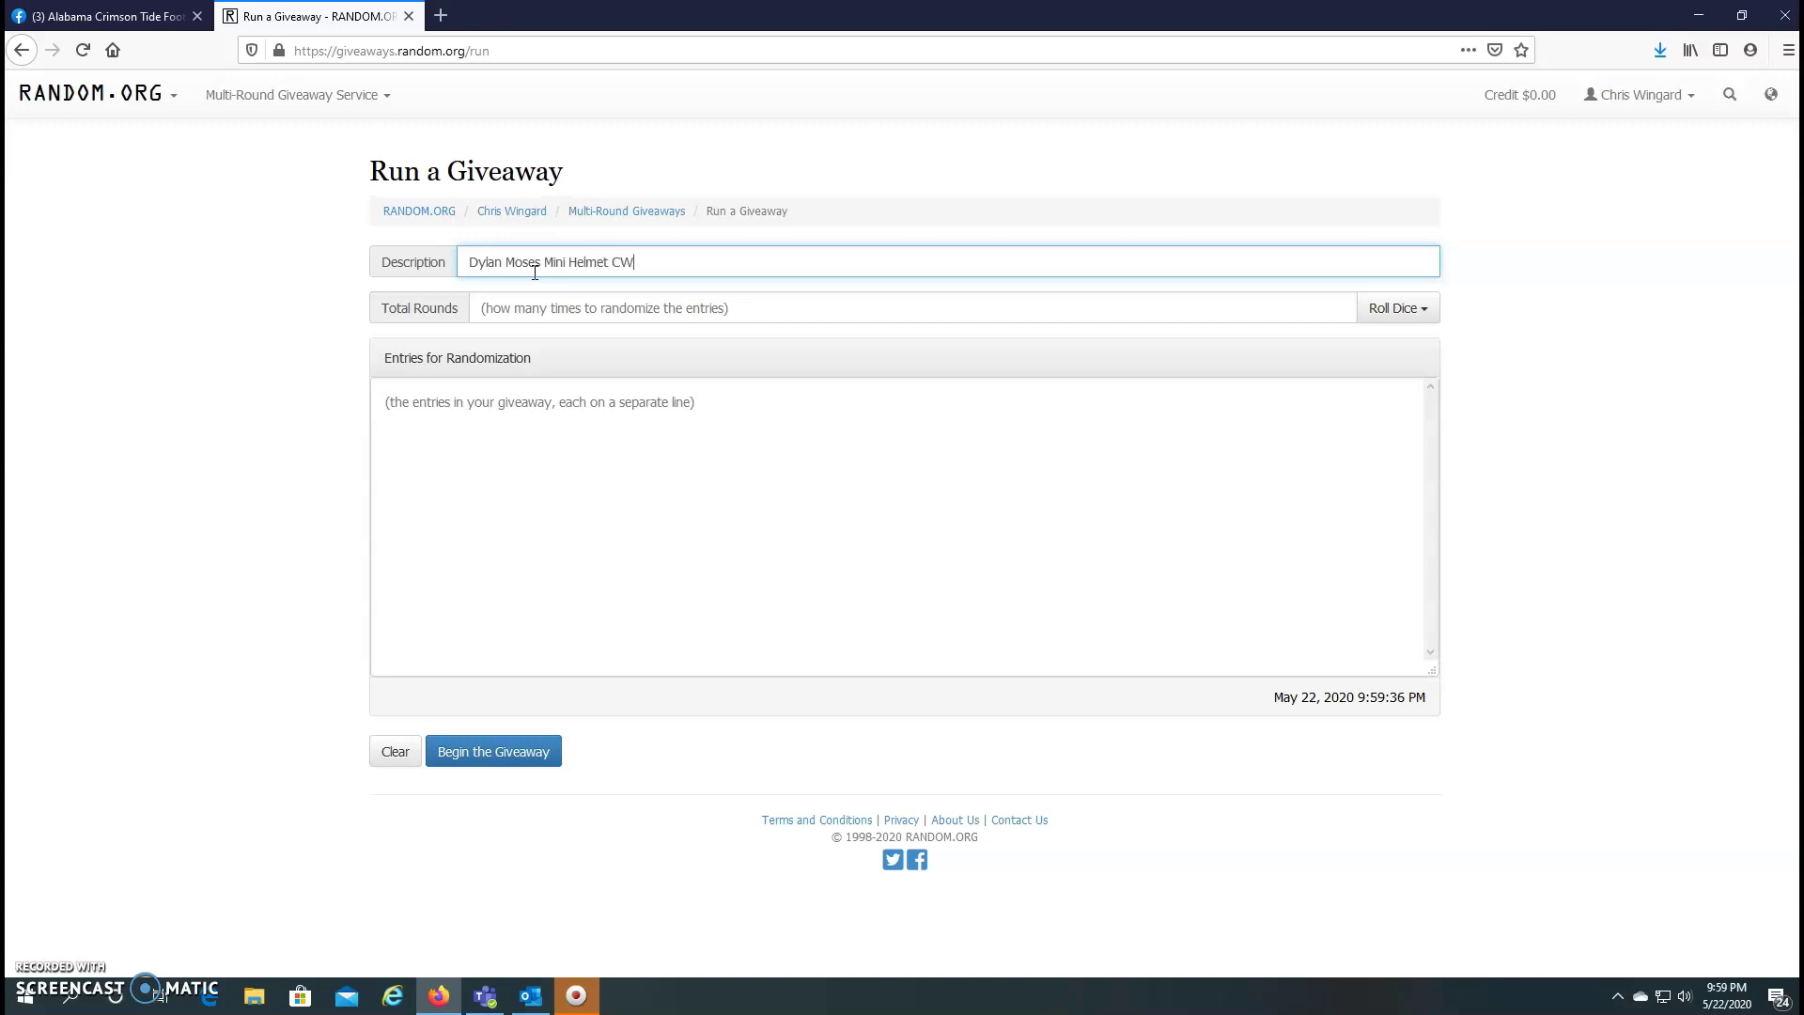
Roll 2d6 and accept the result of six as the total number of rounds.
click(1379, 310)
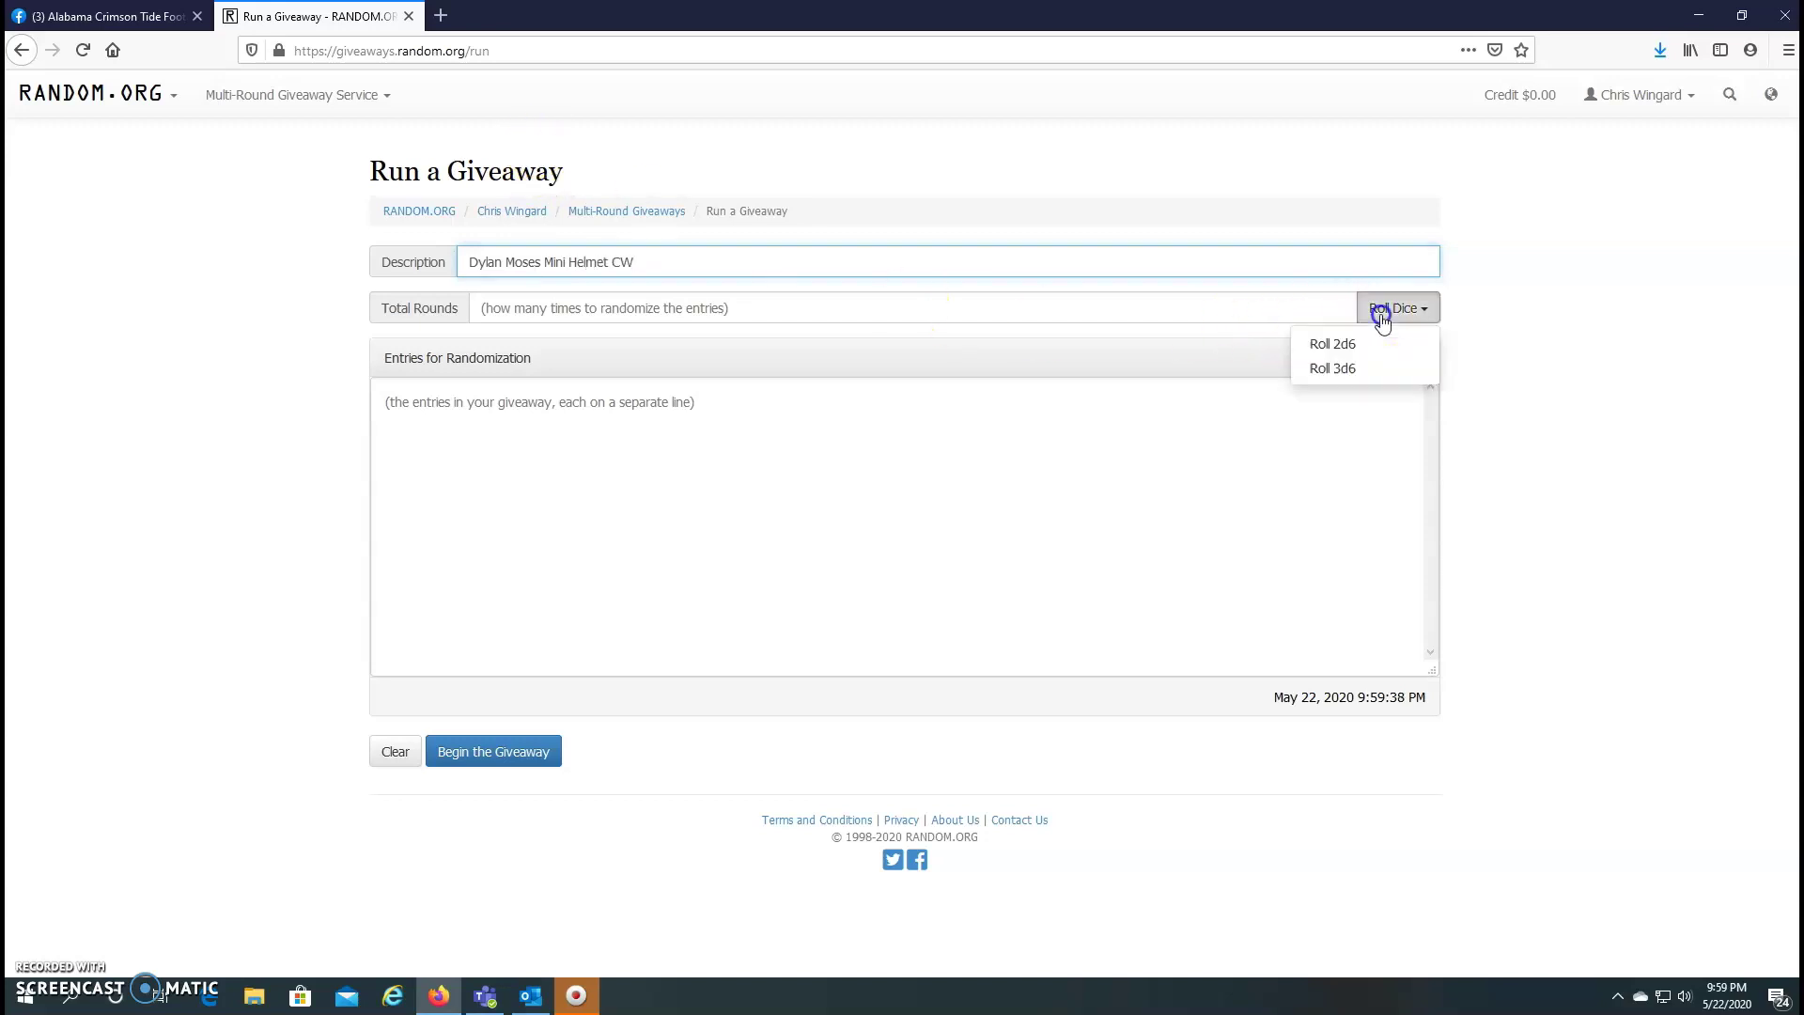
click(1378, 339)
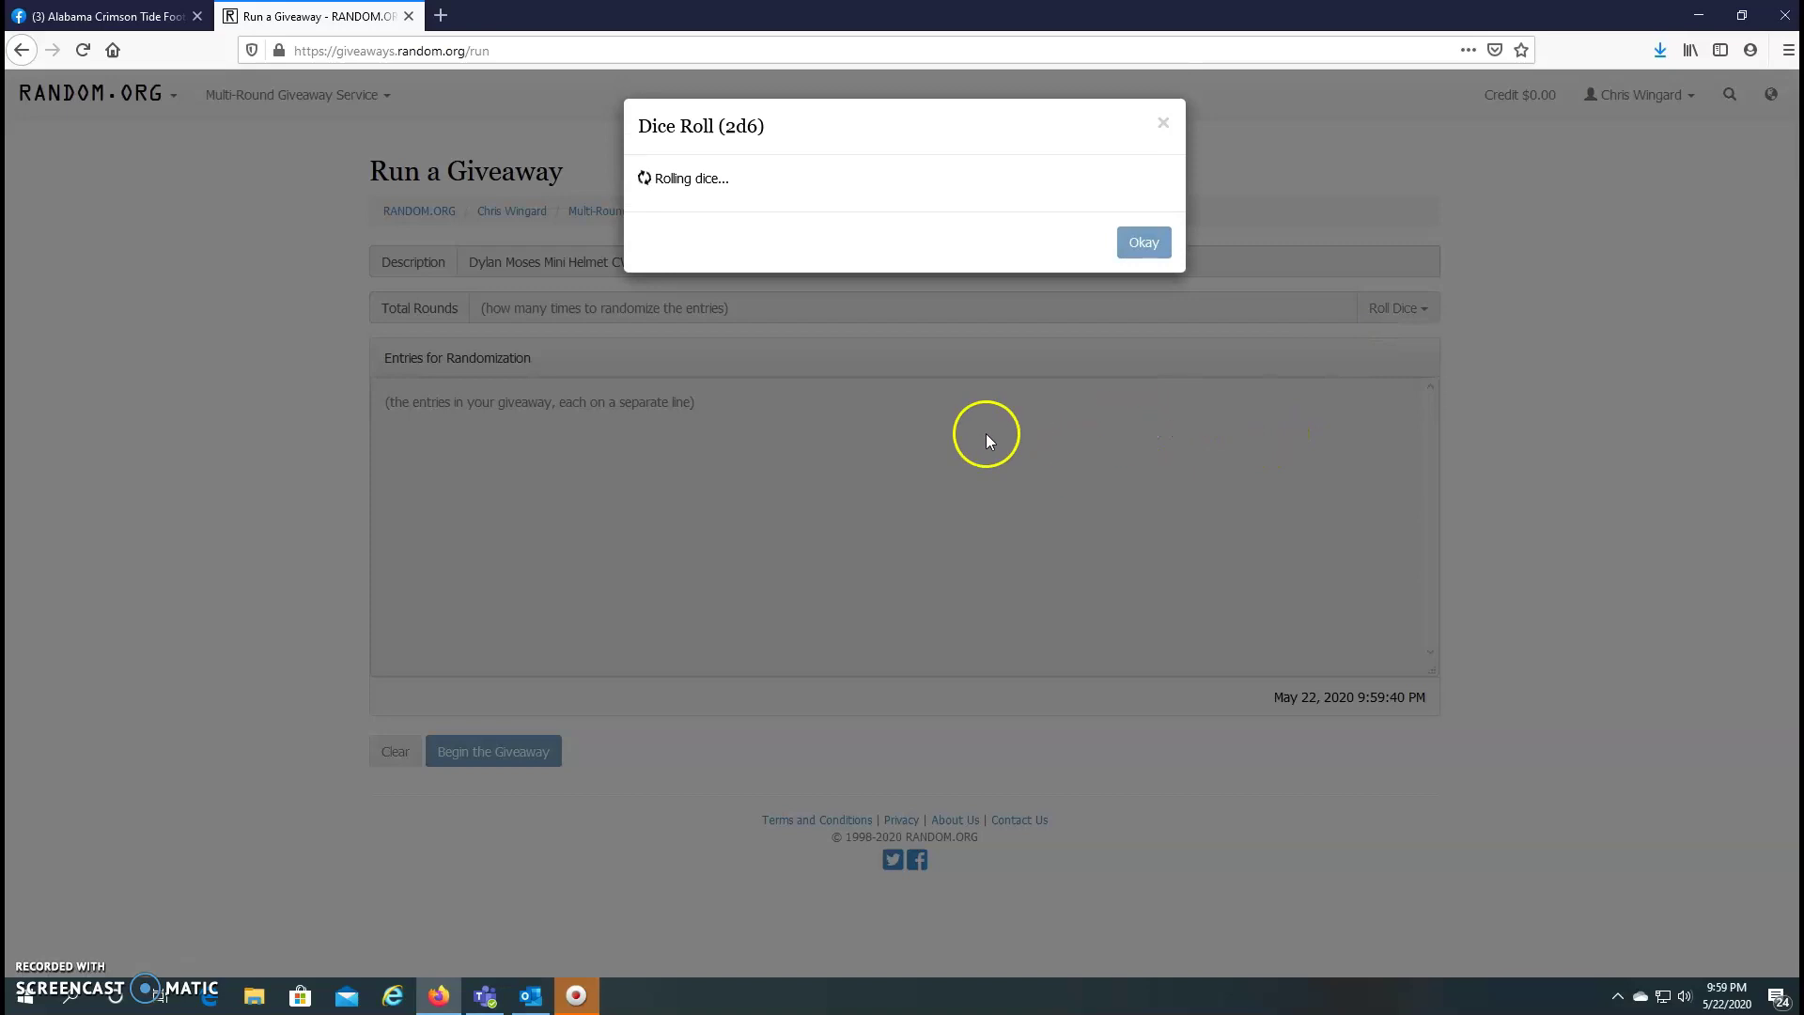
click(1139, 329)
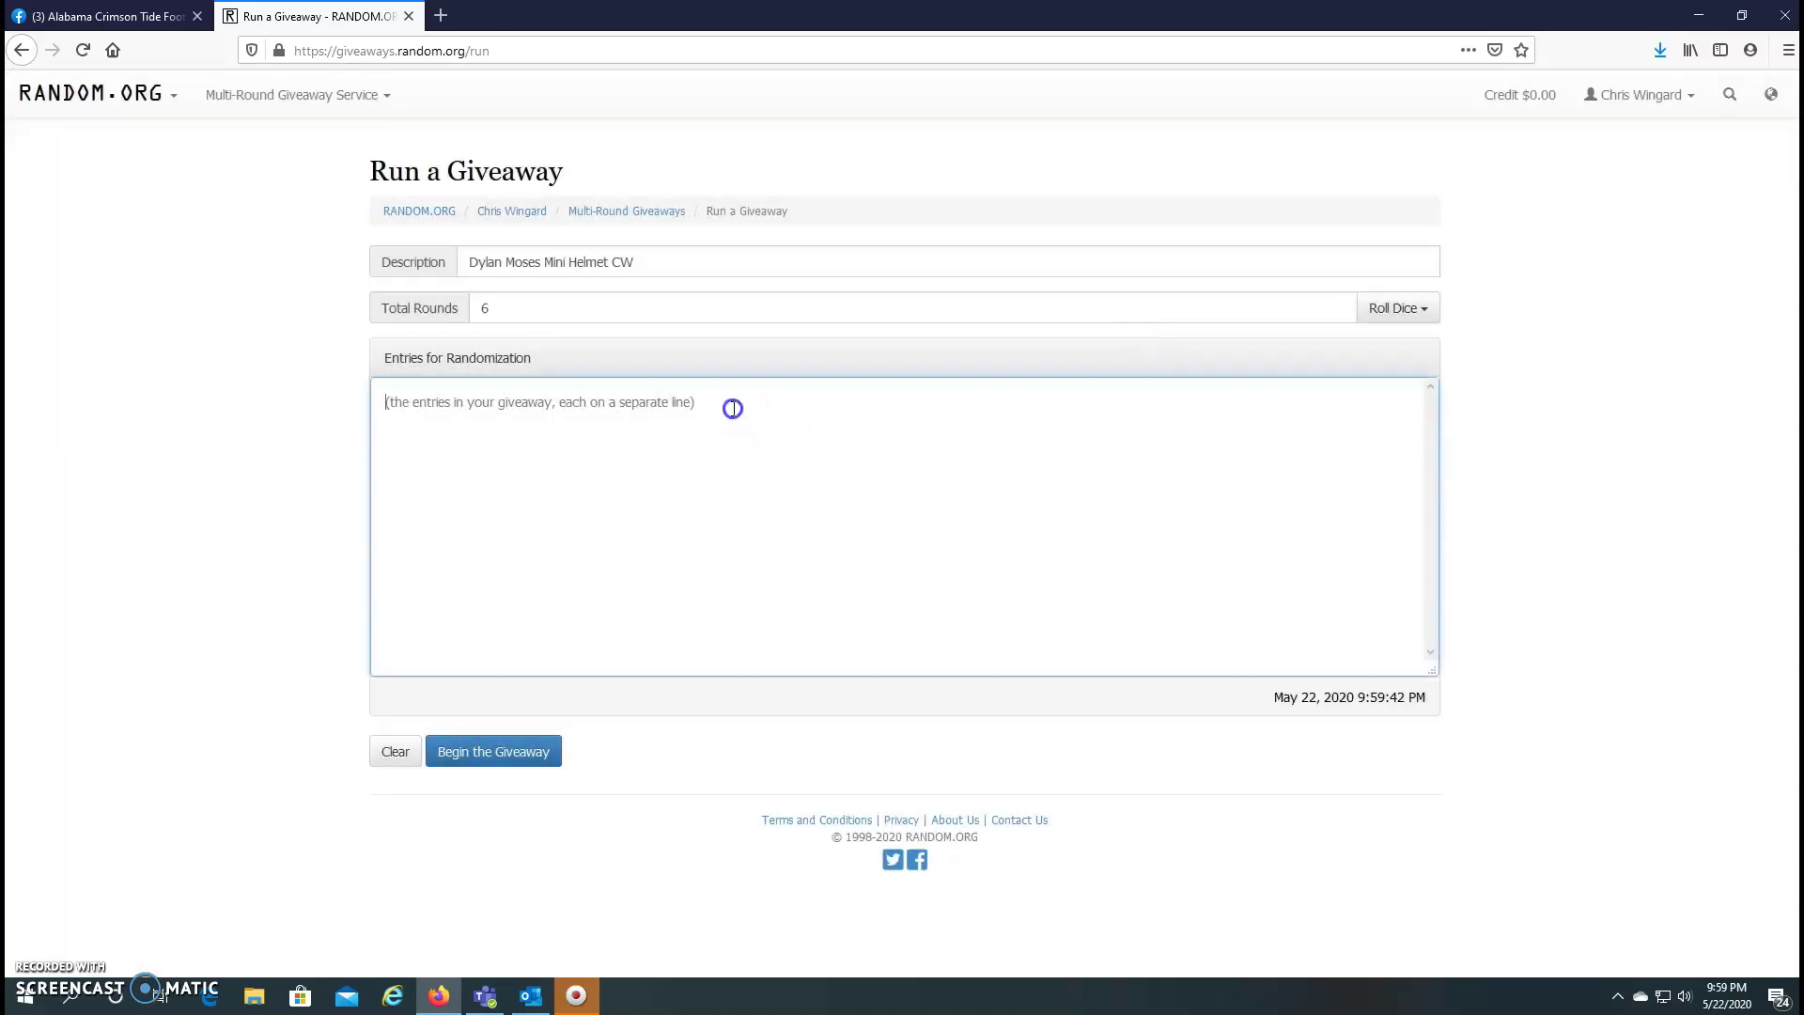
Paste the spot list as entries and delete the stray blank lines so exactly 10 entries remain.
key(ctrl+v)
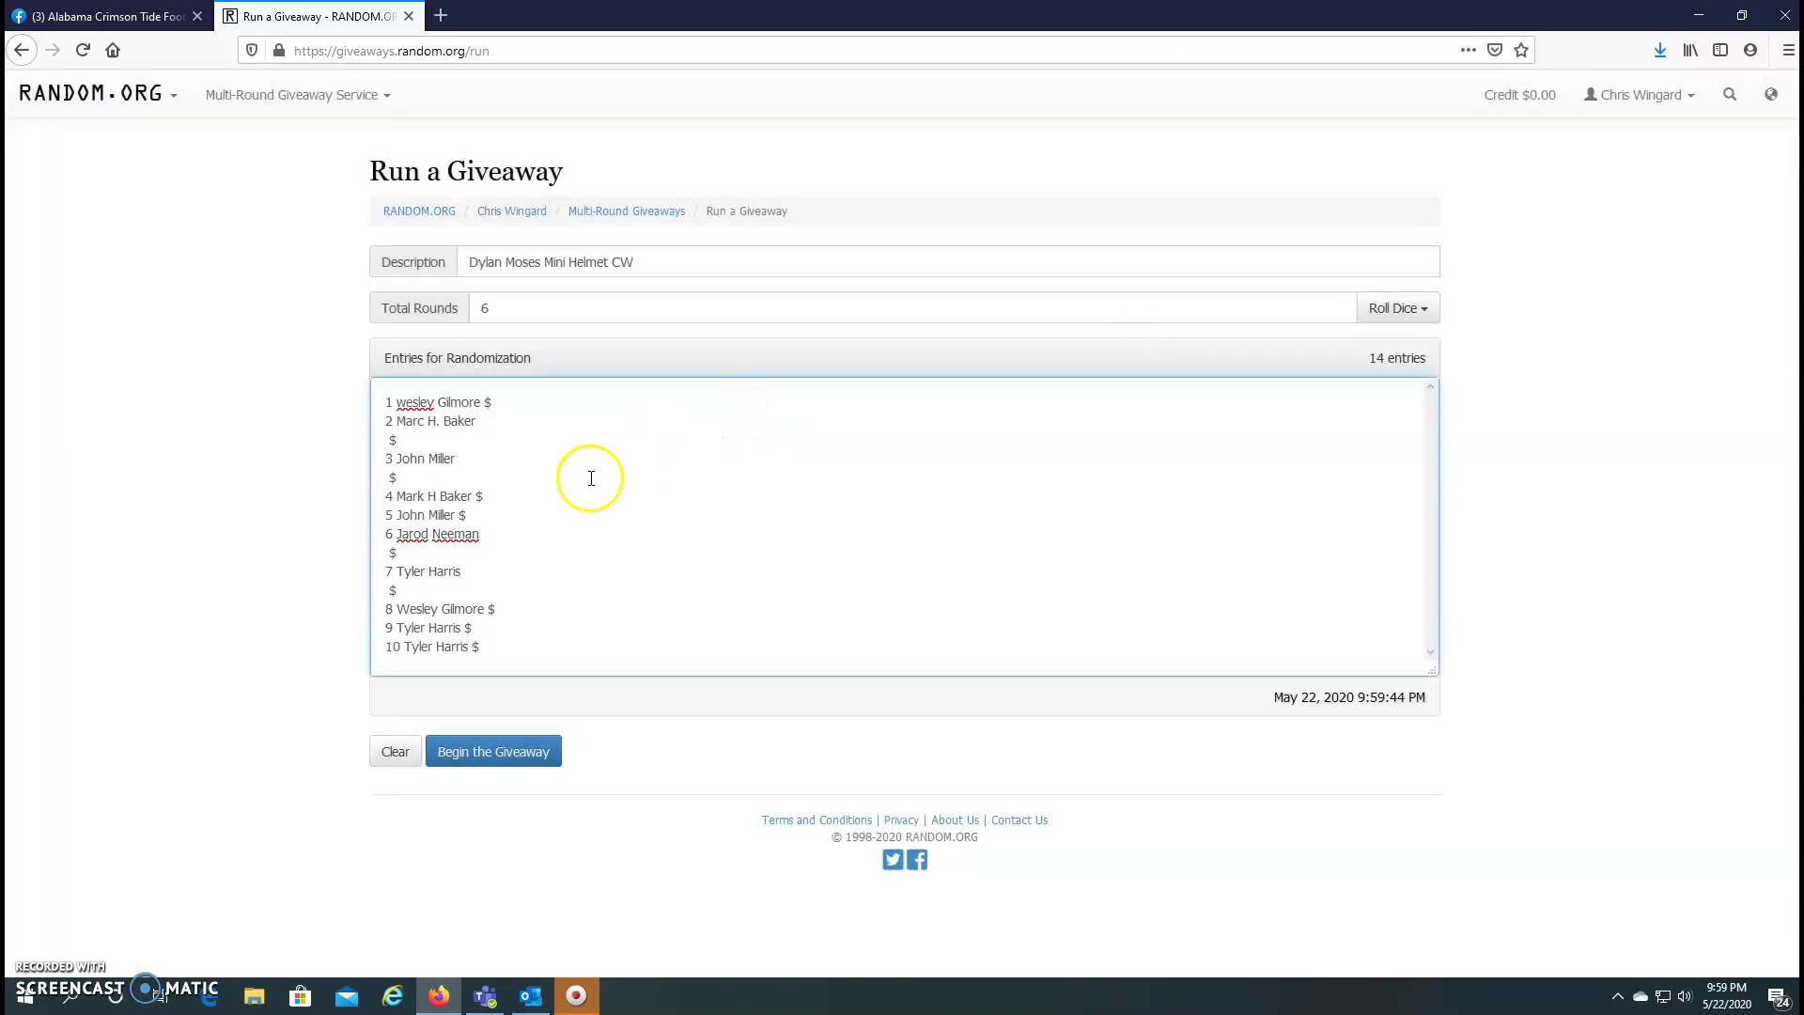
click(418, 440)
key(BackSpace)
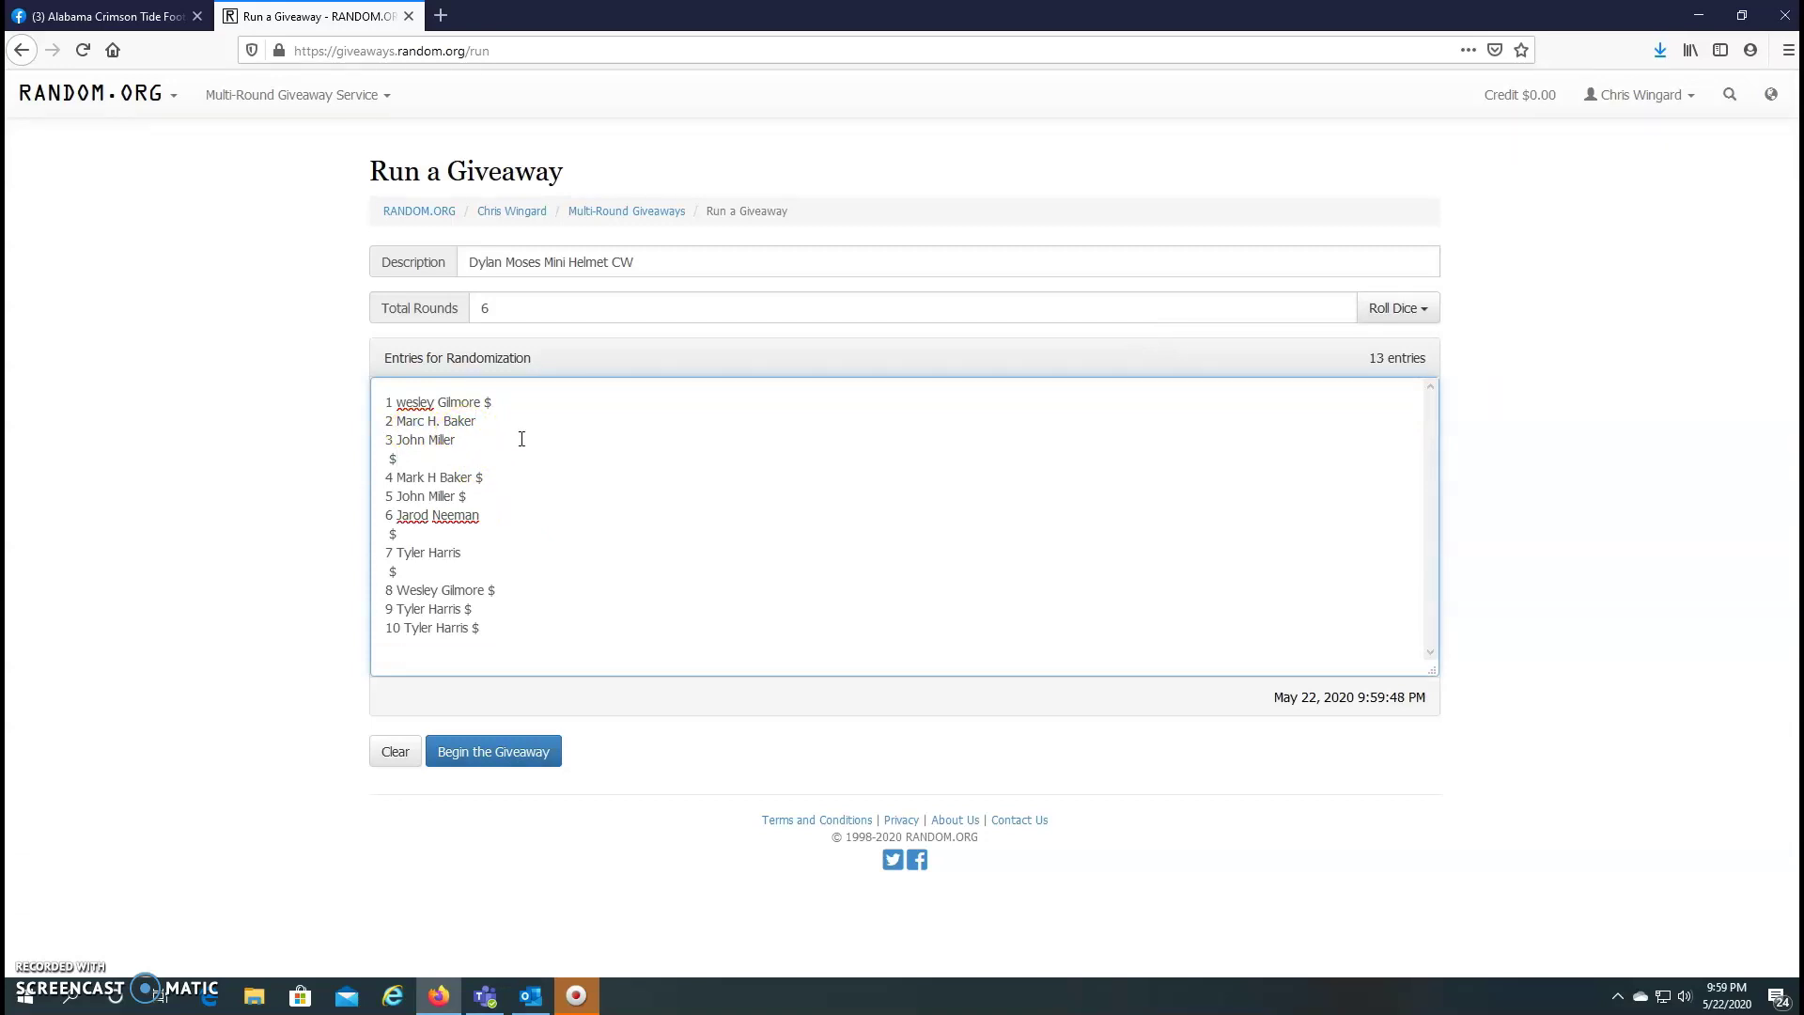
key(Delete)
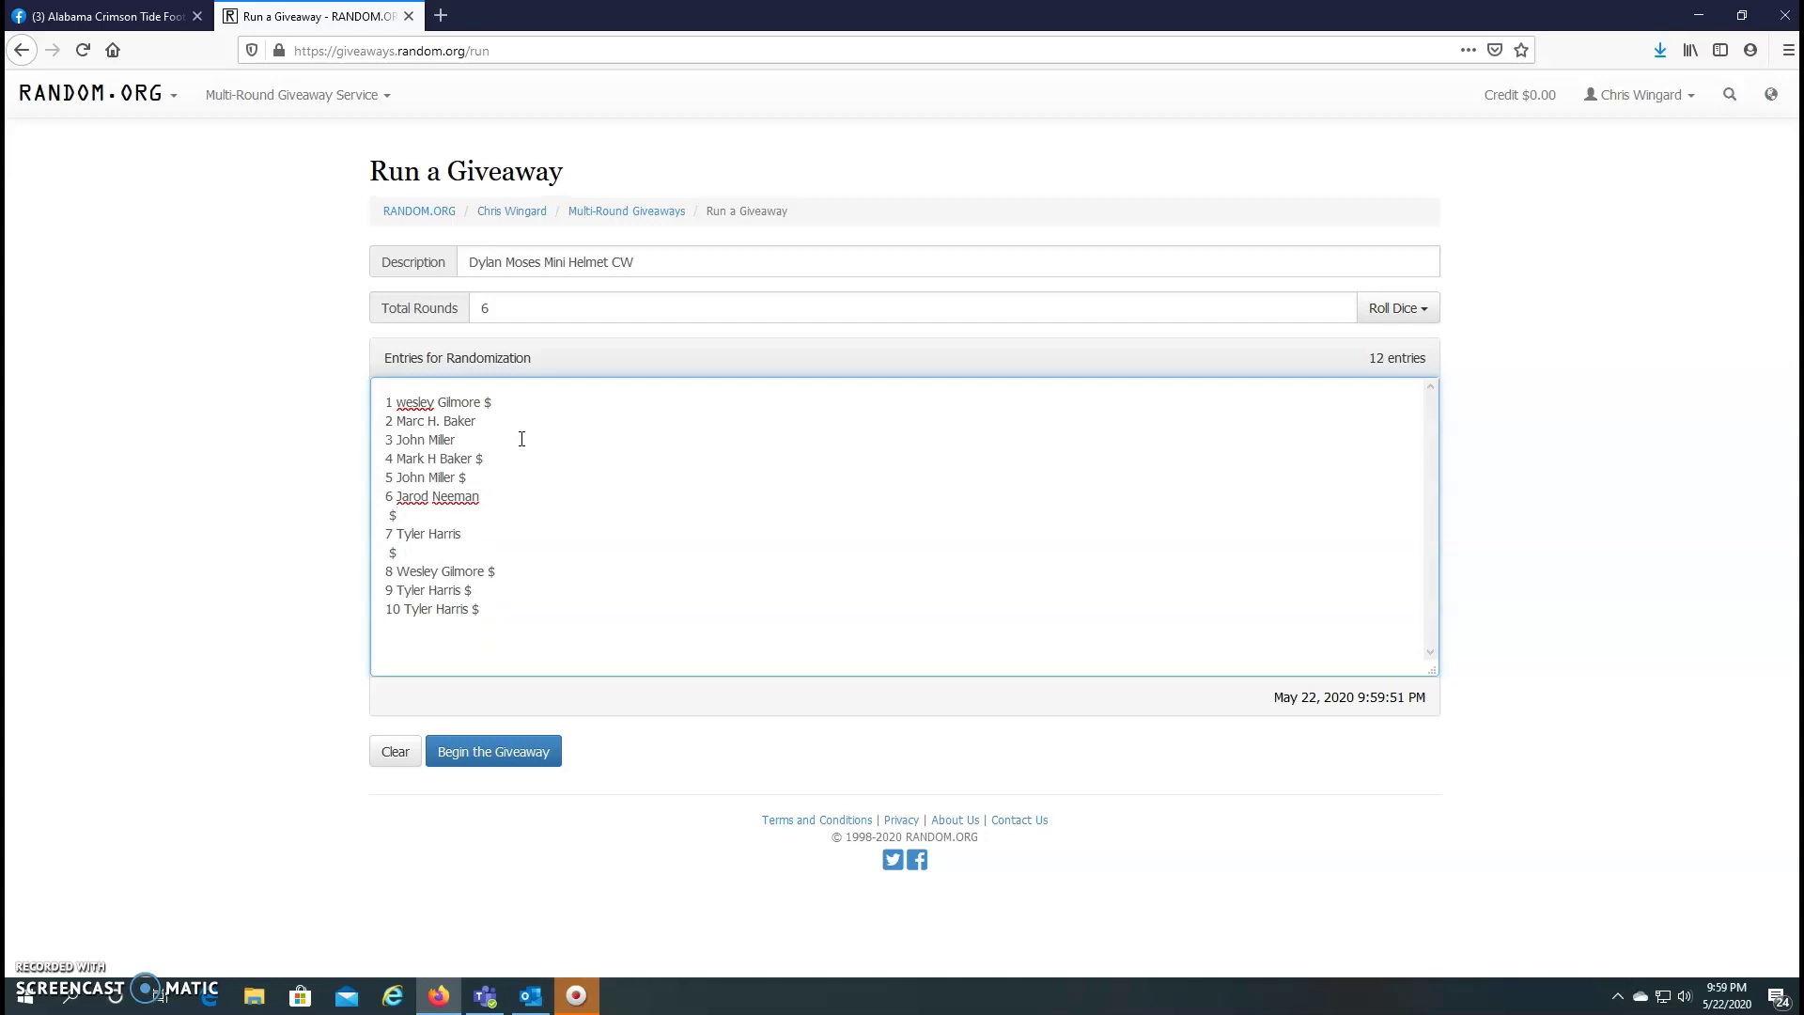
key(Delete)
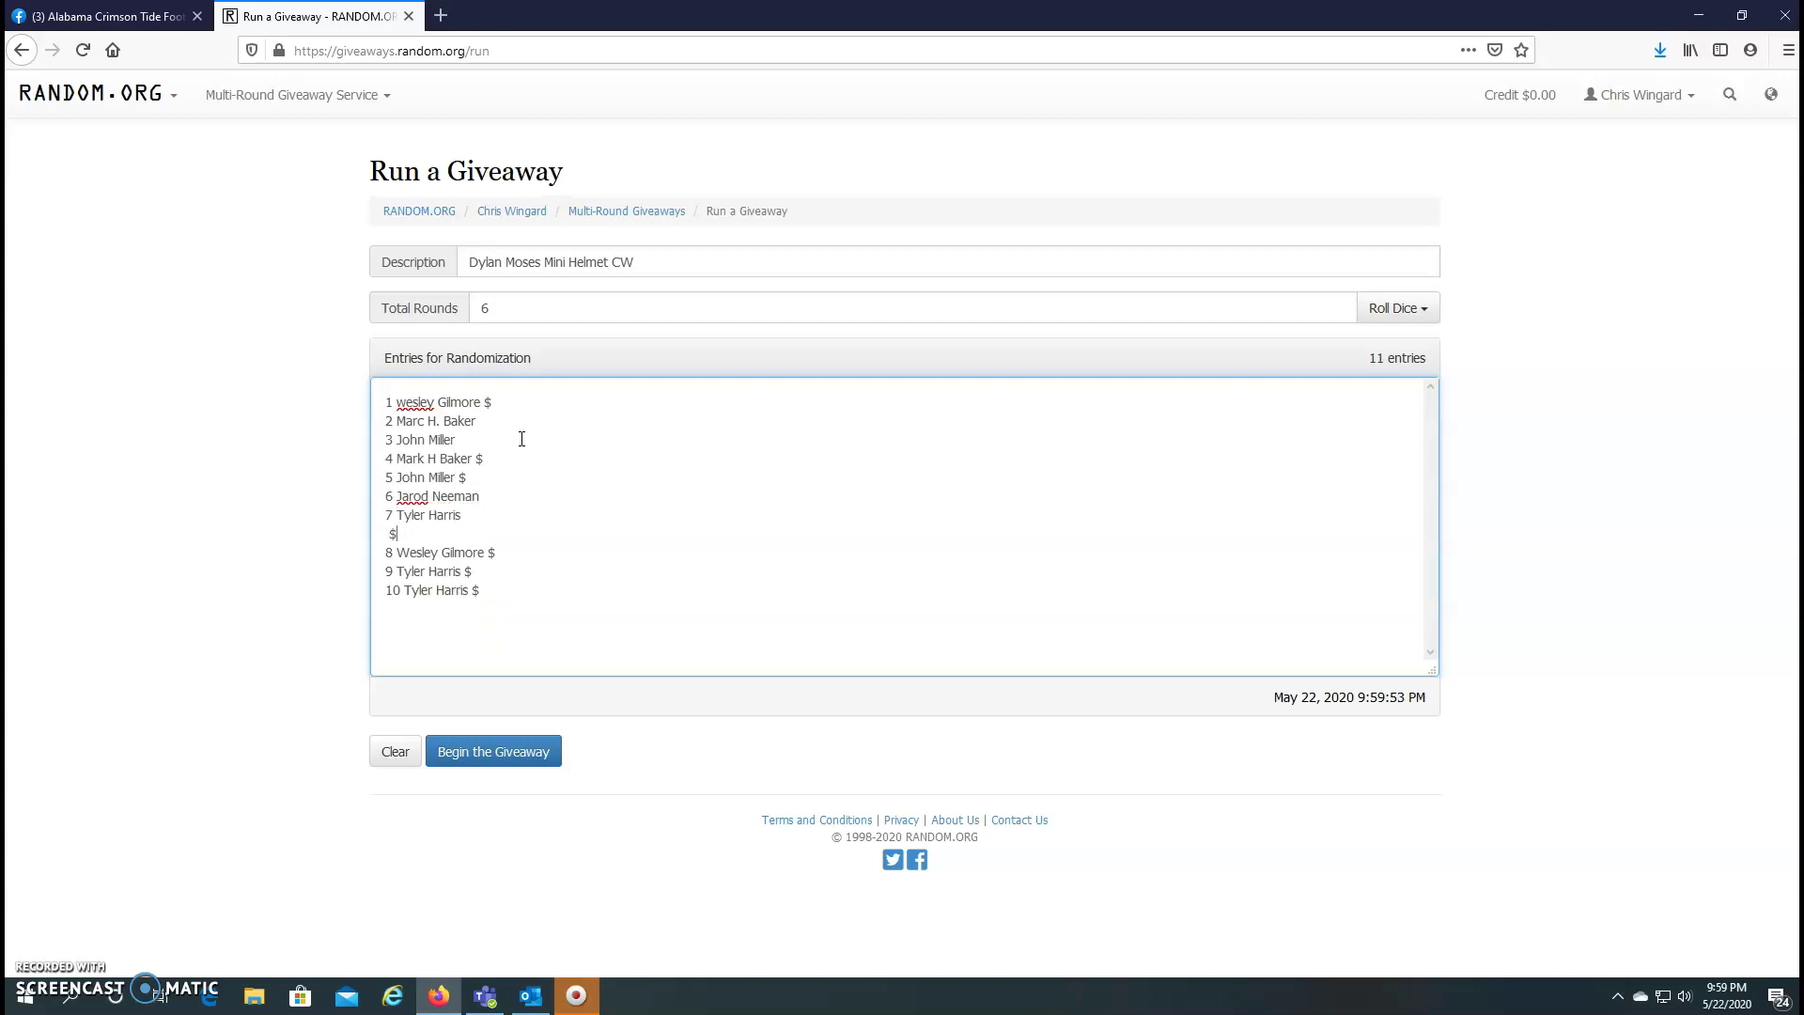
key(Delete)
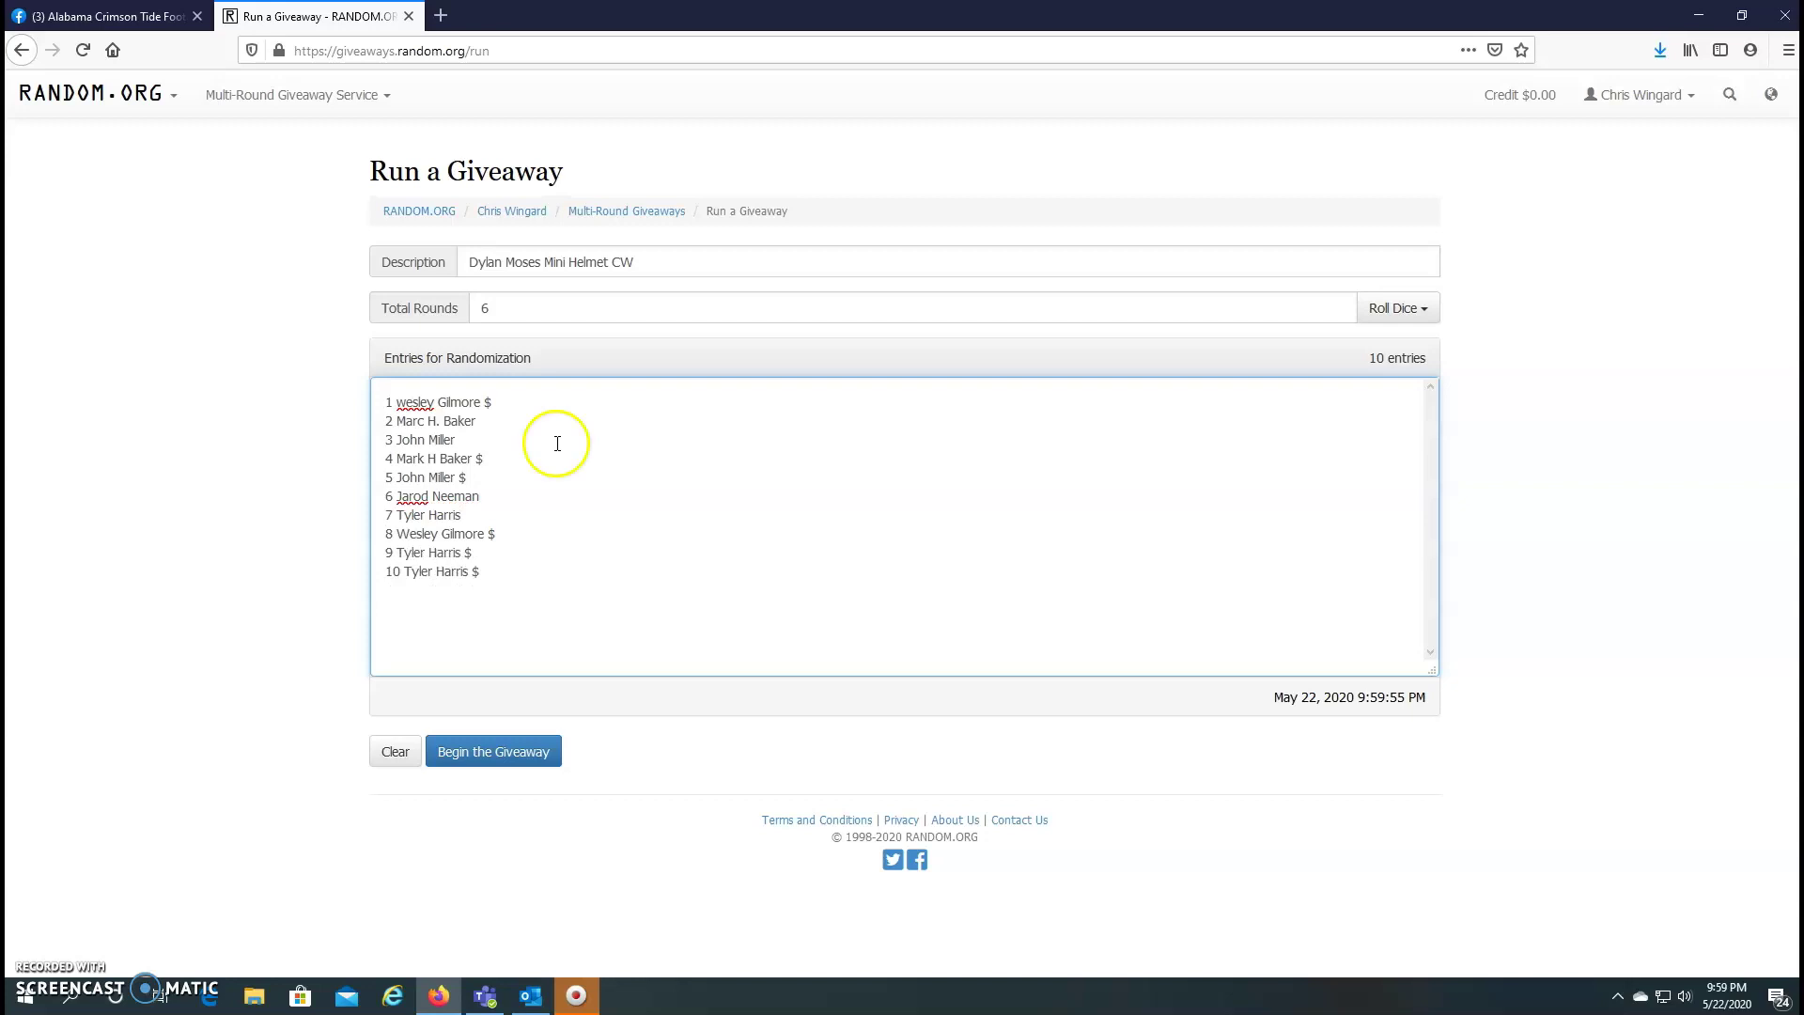
Begin the giveaway with the ten entries and randomize rounds 2 through 4.
click(517, 749)
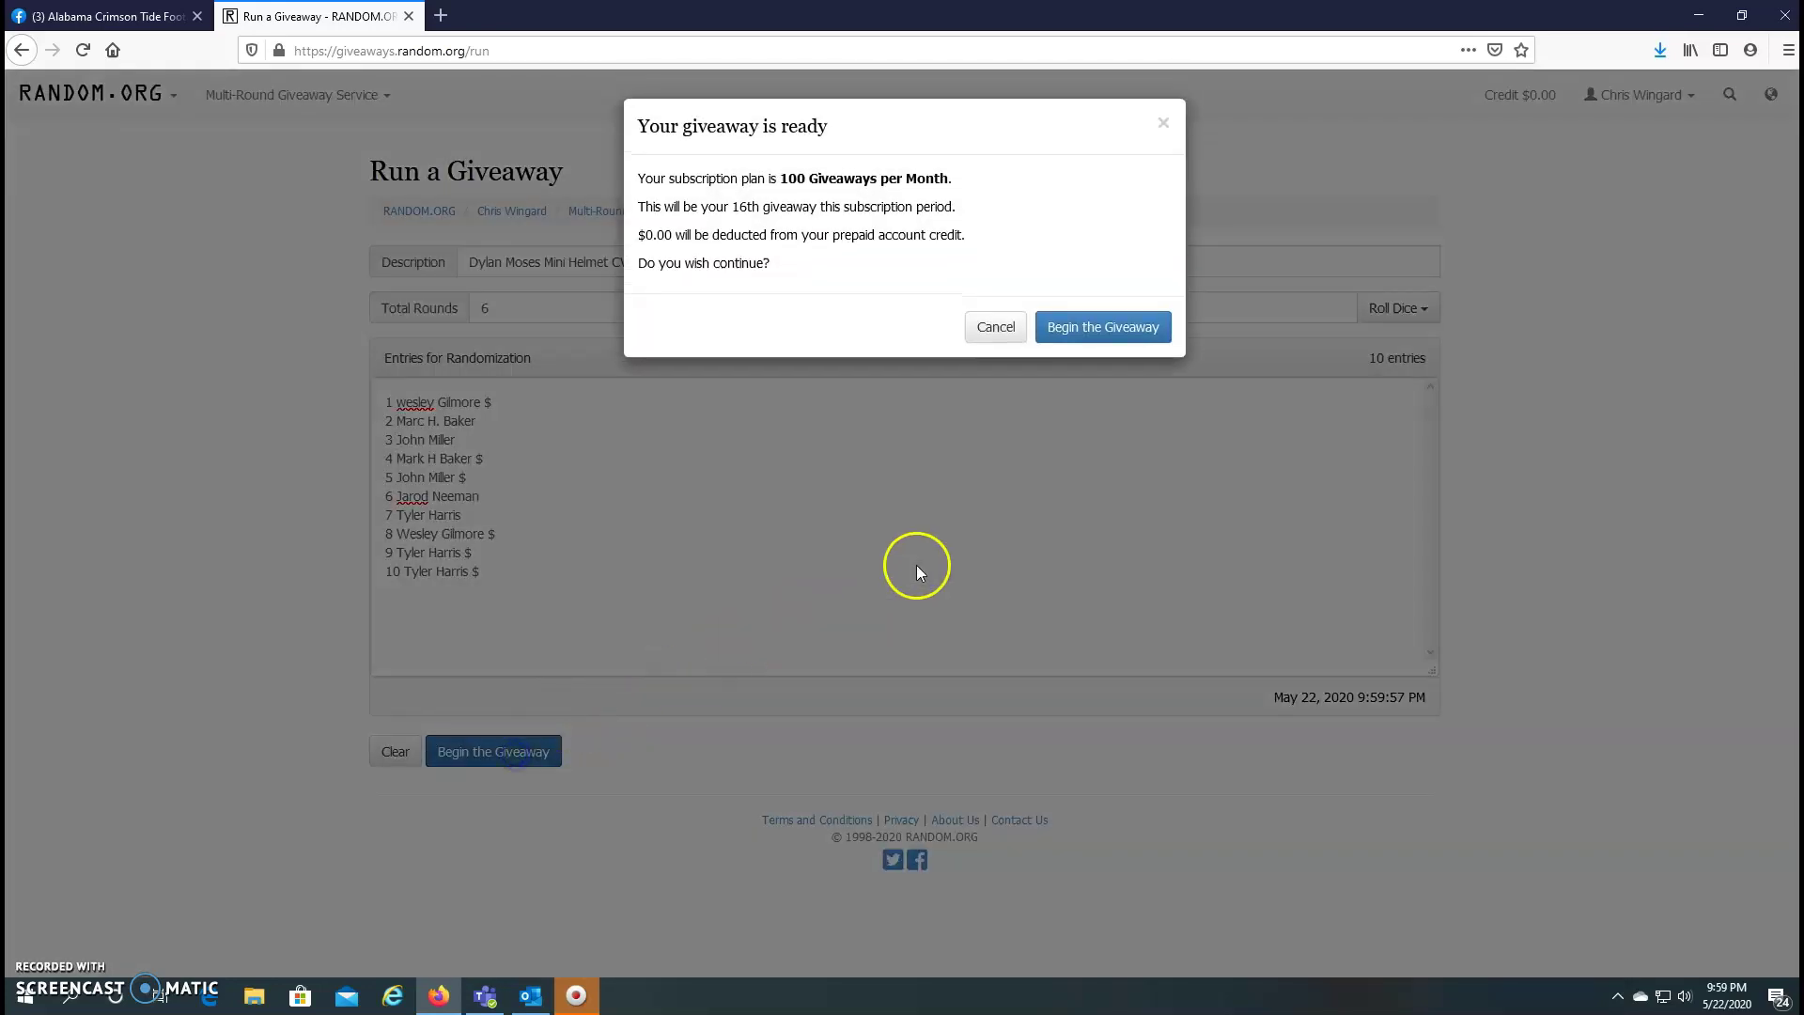
click(1060, 327)
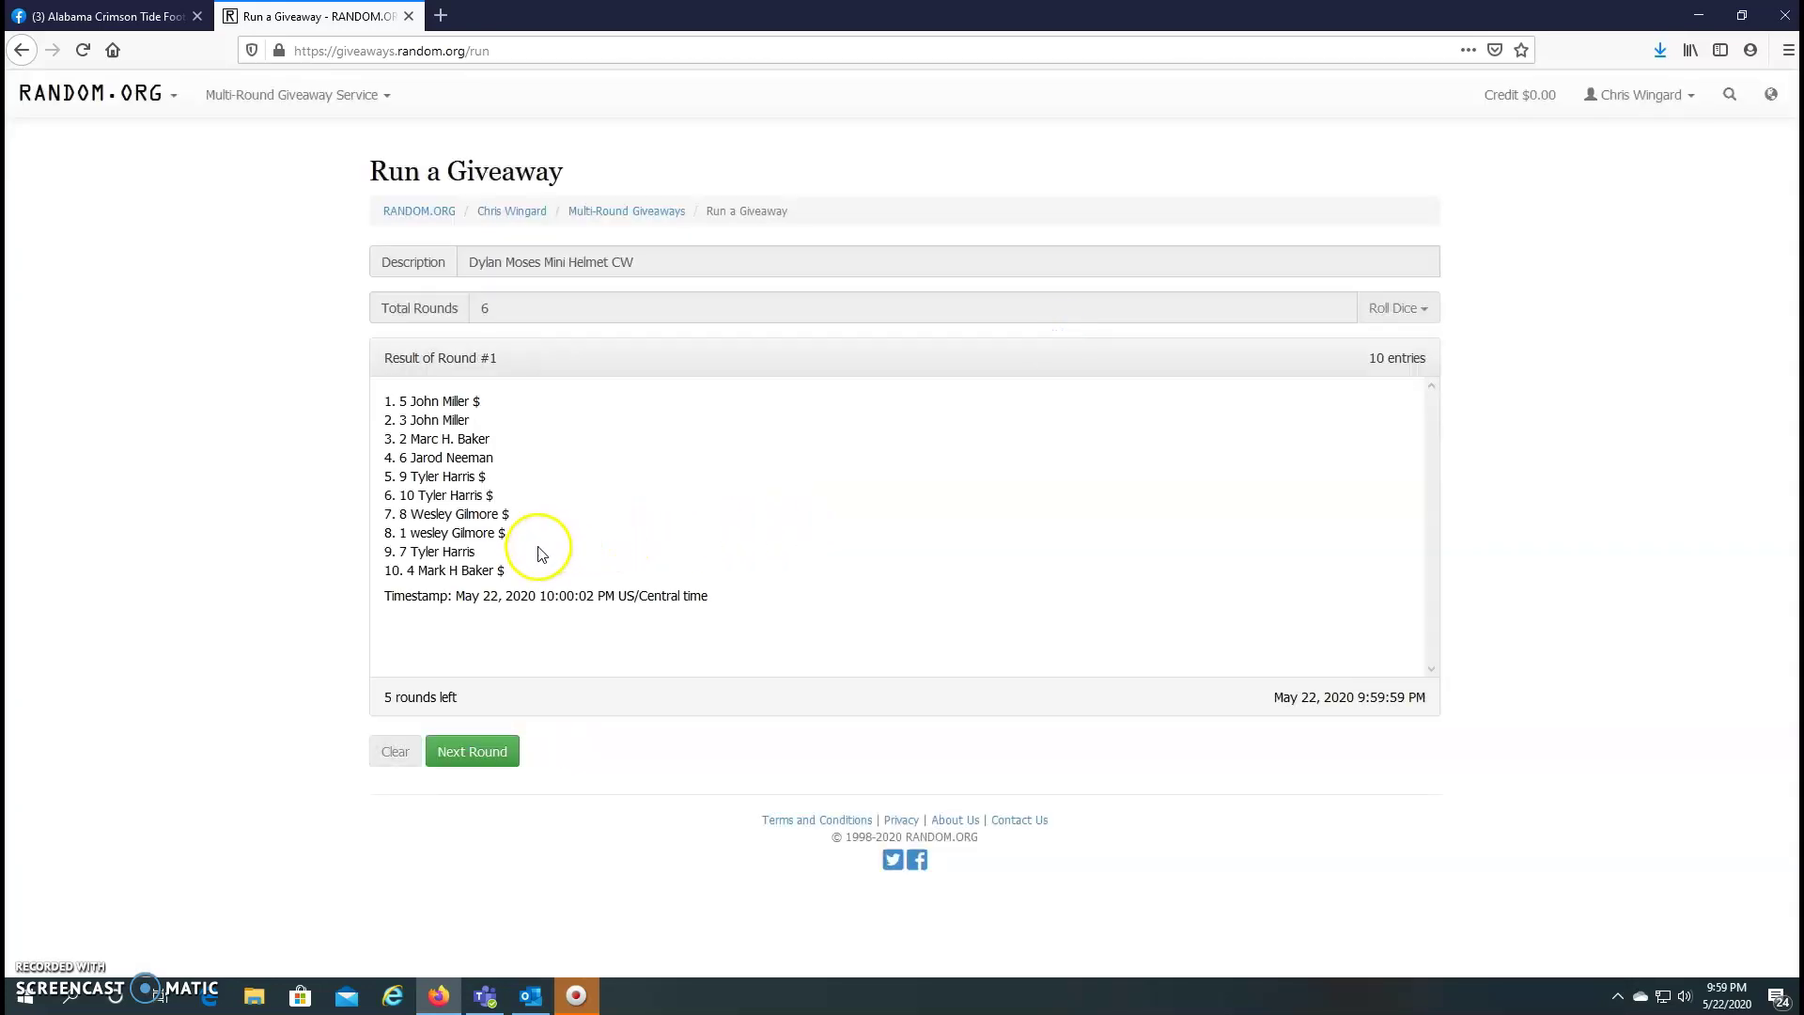
click(491, 774)
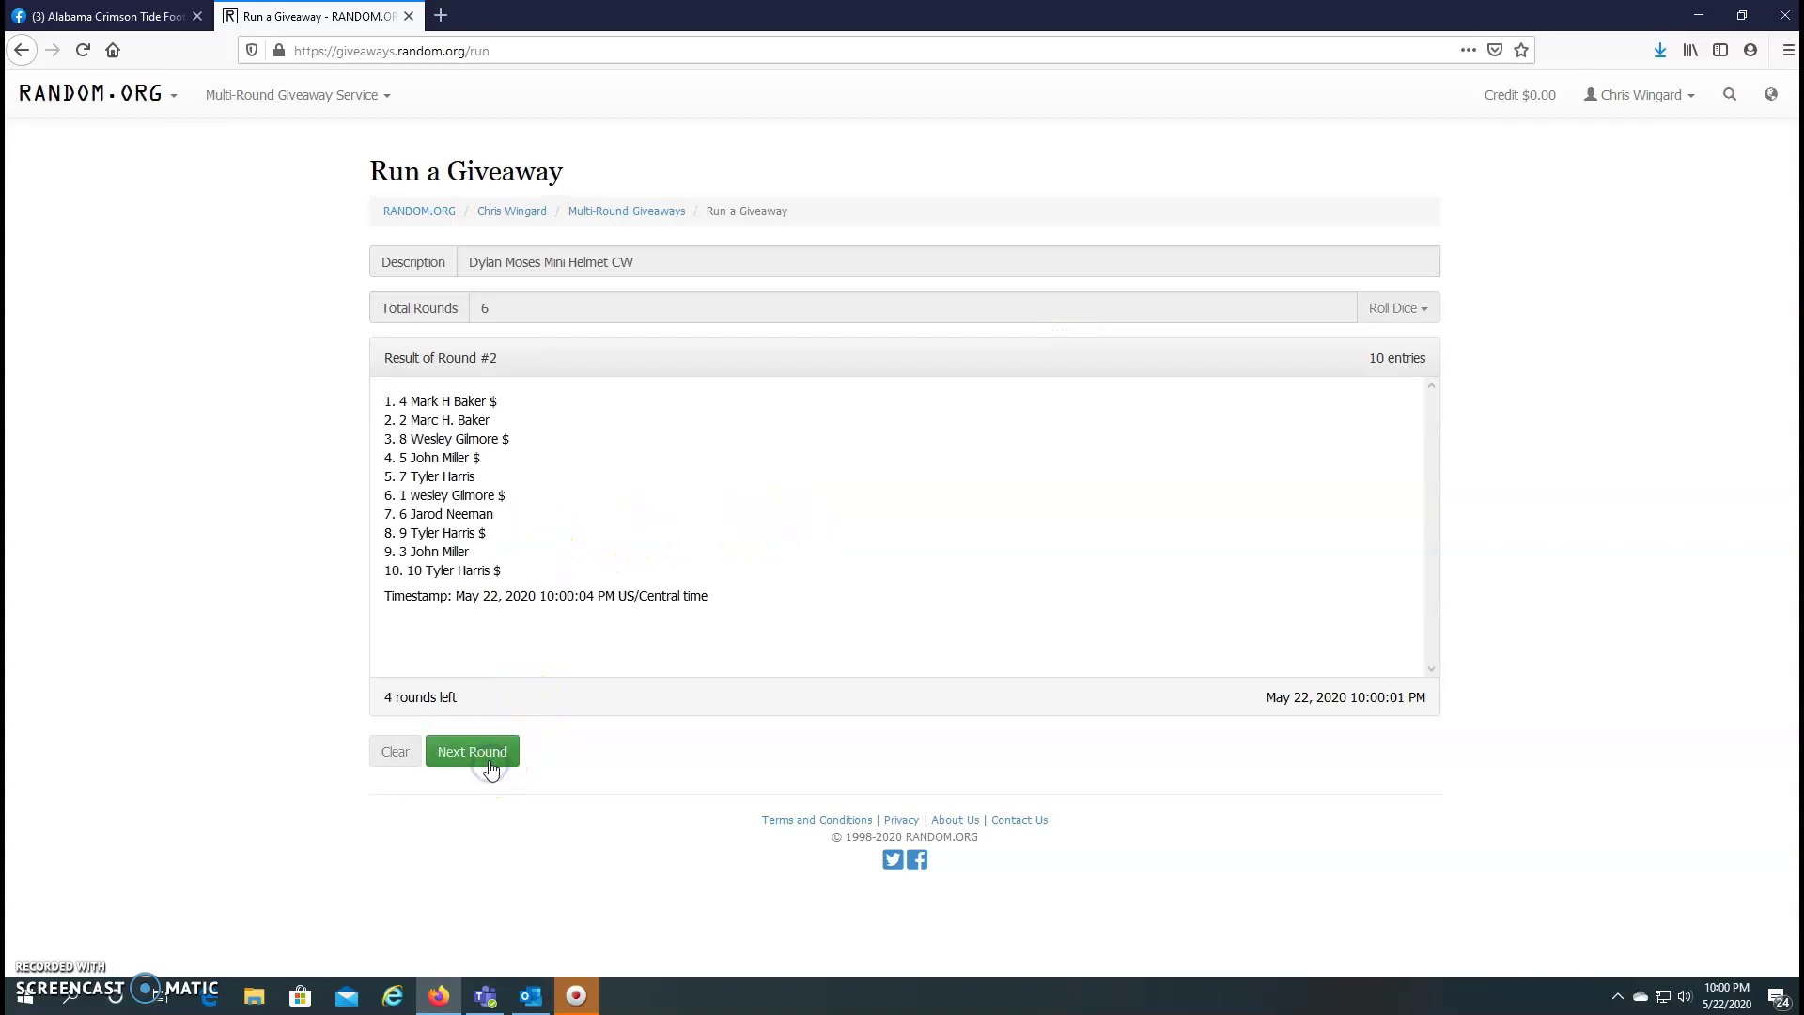
click(491, 766)
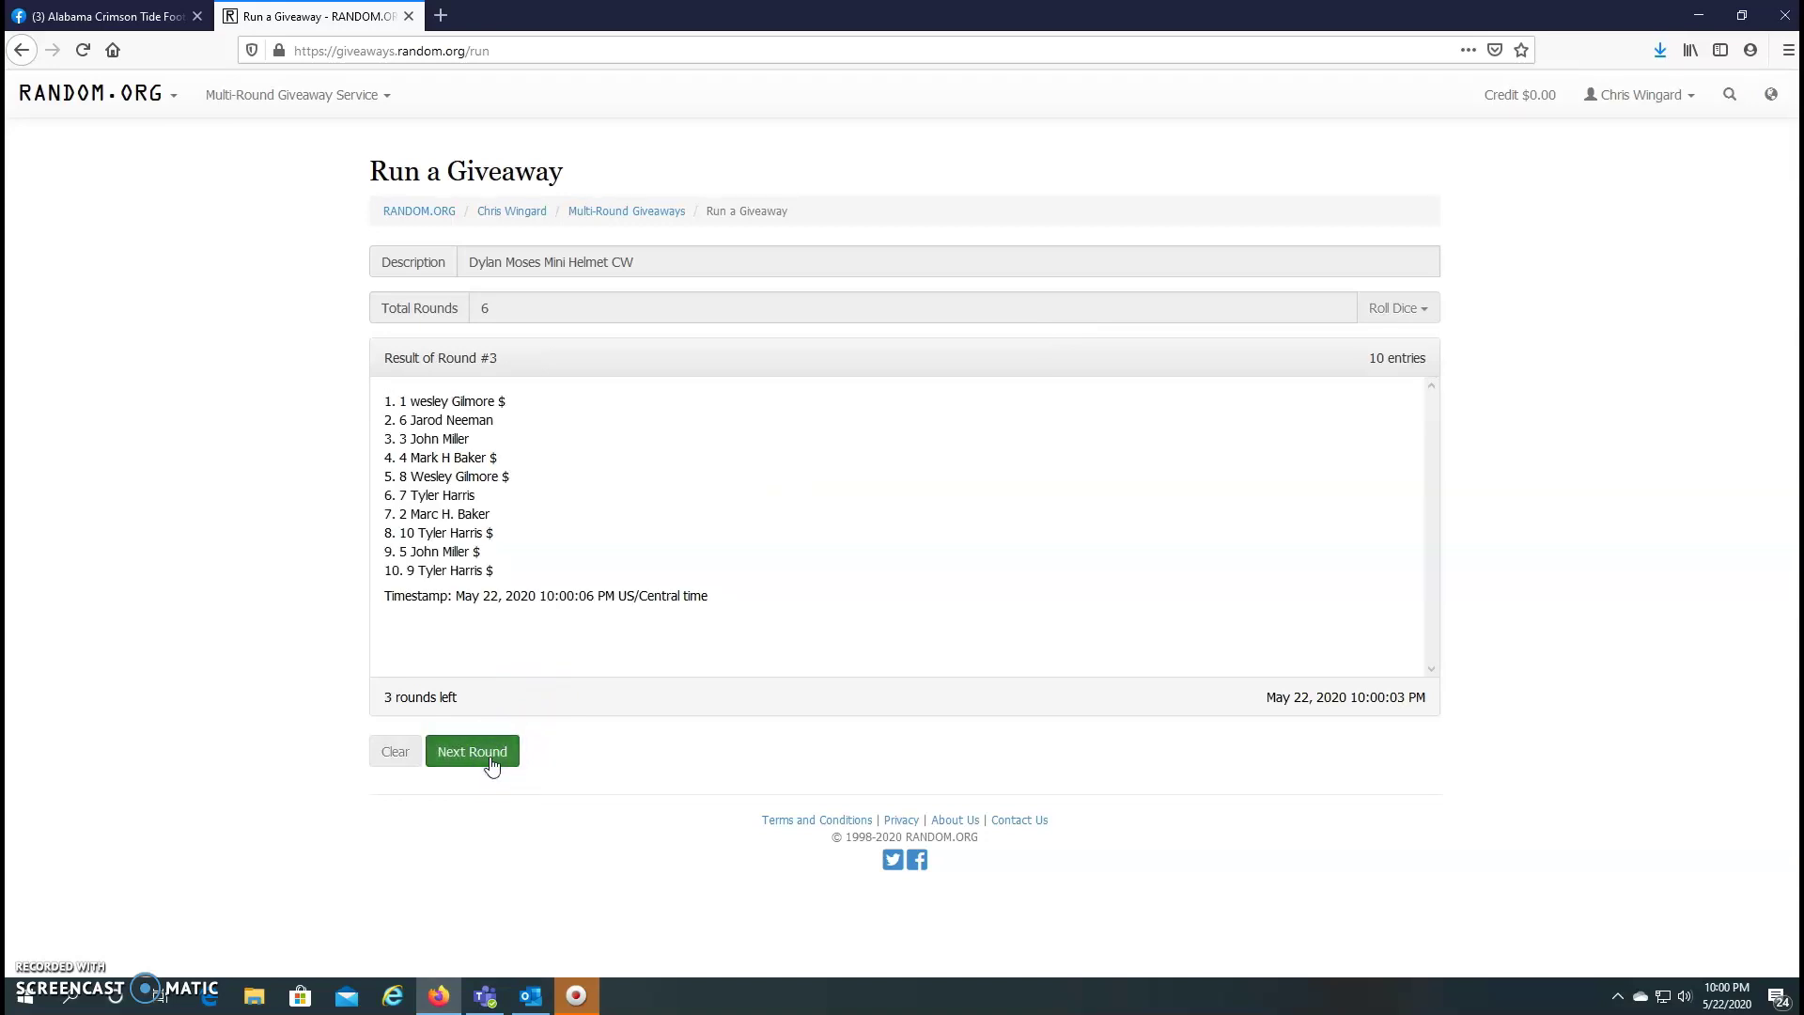
click(489, 757)
Run round 5 and the final sixth round, then select the verification page URL to copy.
click(475, 752)
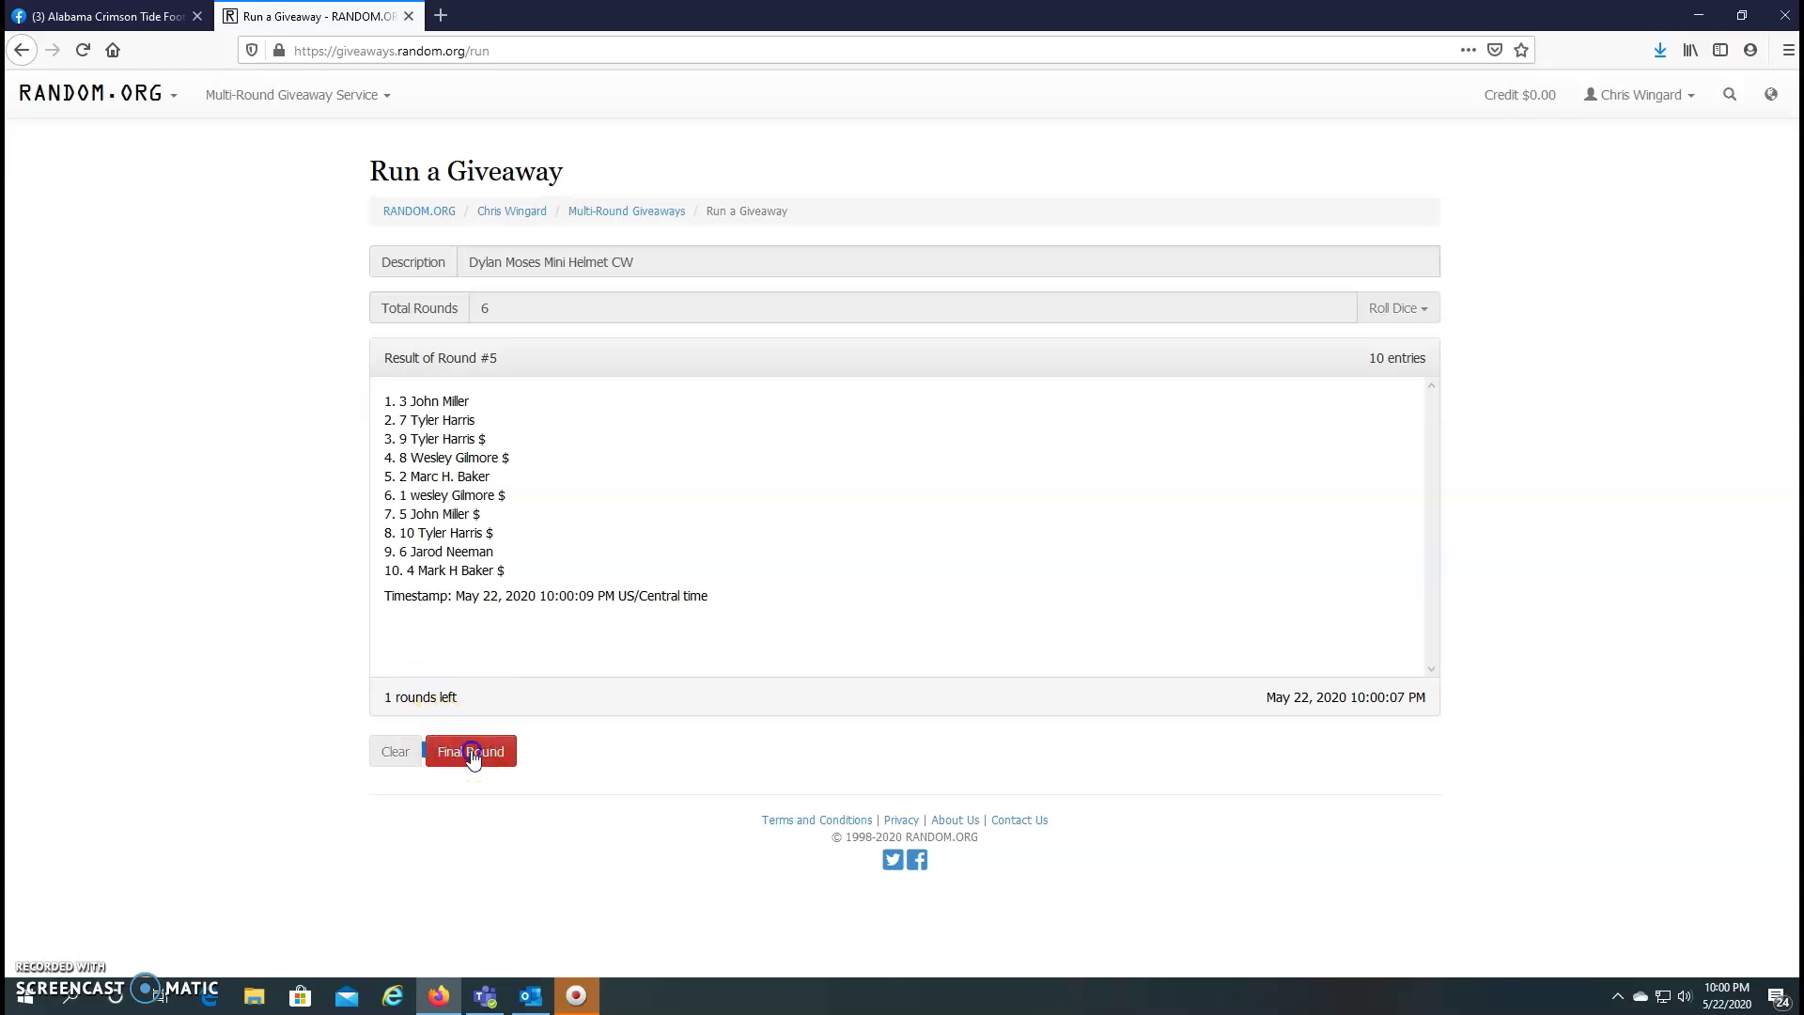
click(475, 755)
drag(499, 400, 389, 400)
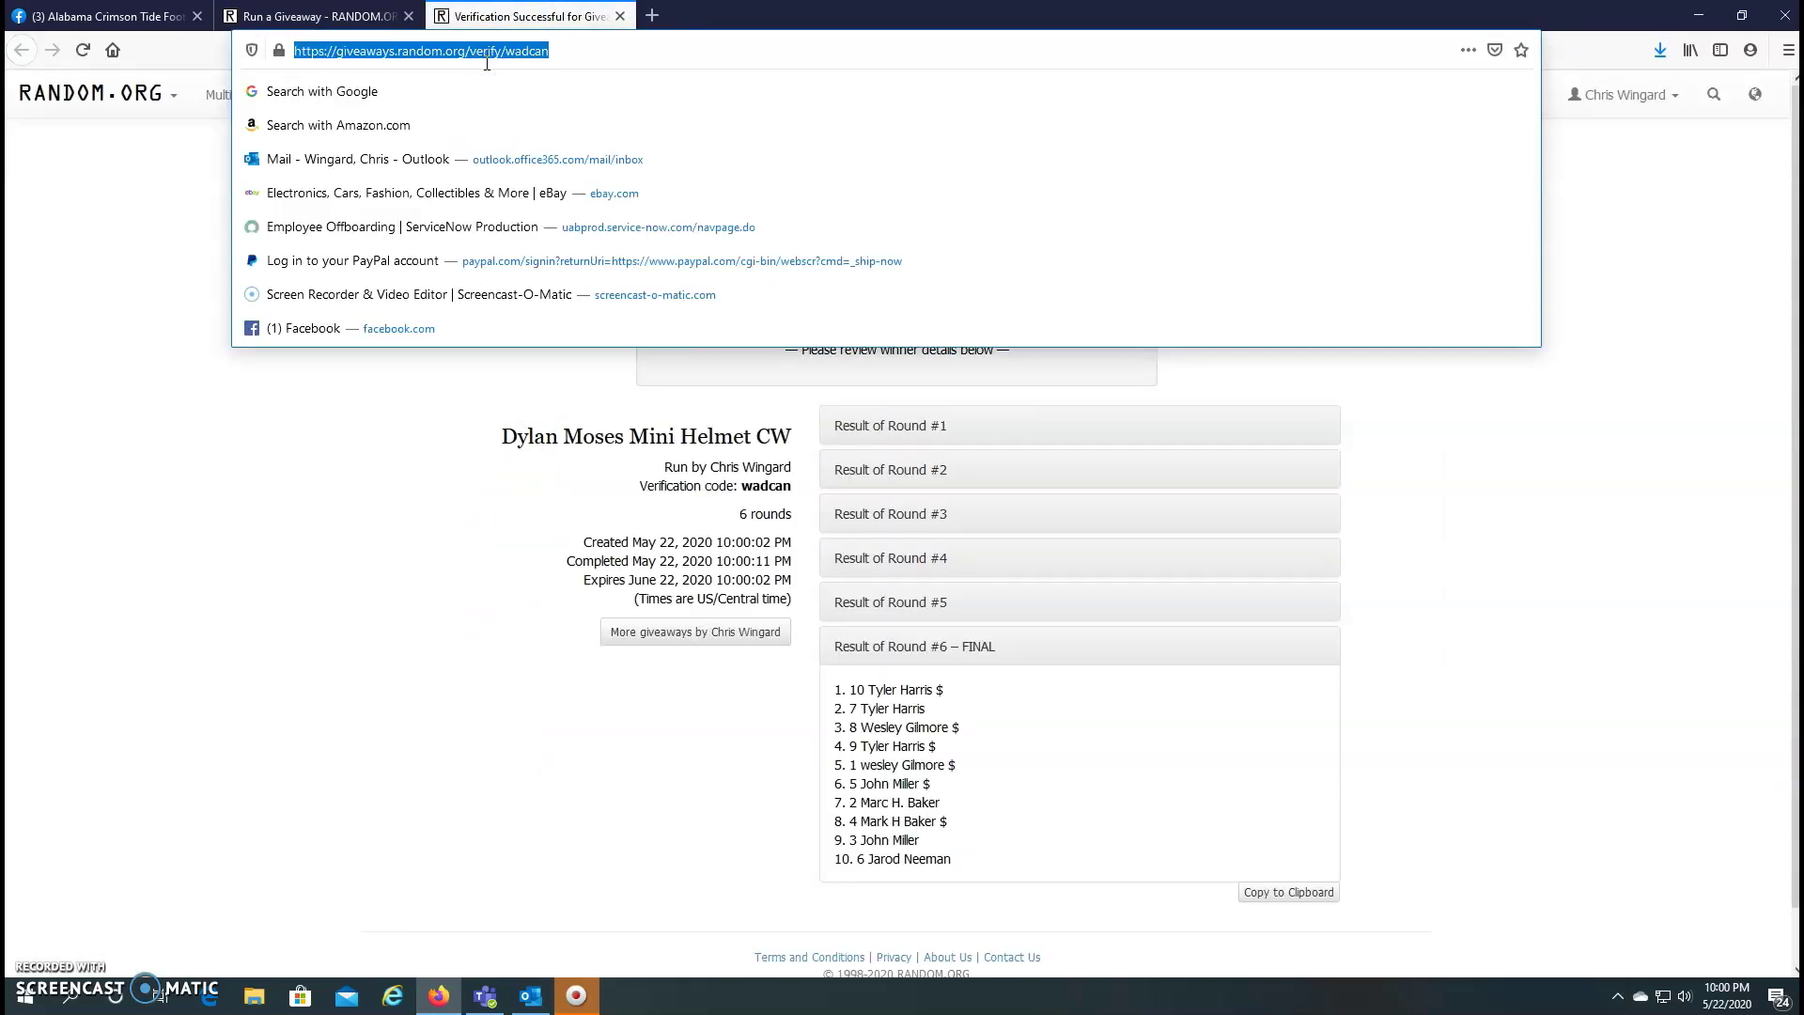
Return to the Facebook raffle post and start a new comment under the 'LIVE 9:59' thread.
click(142, 18)
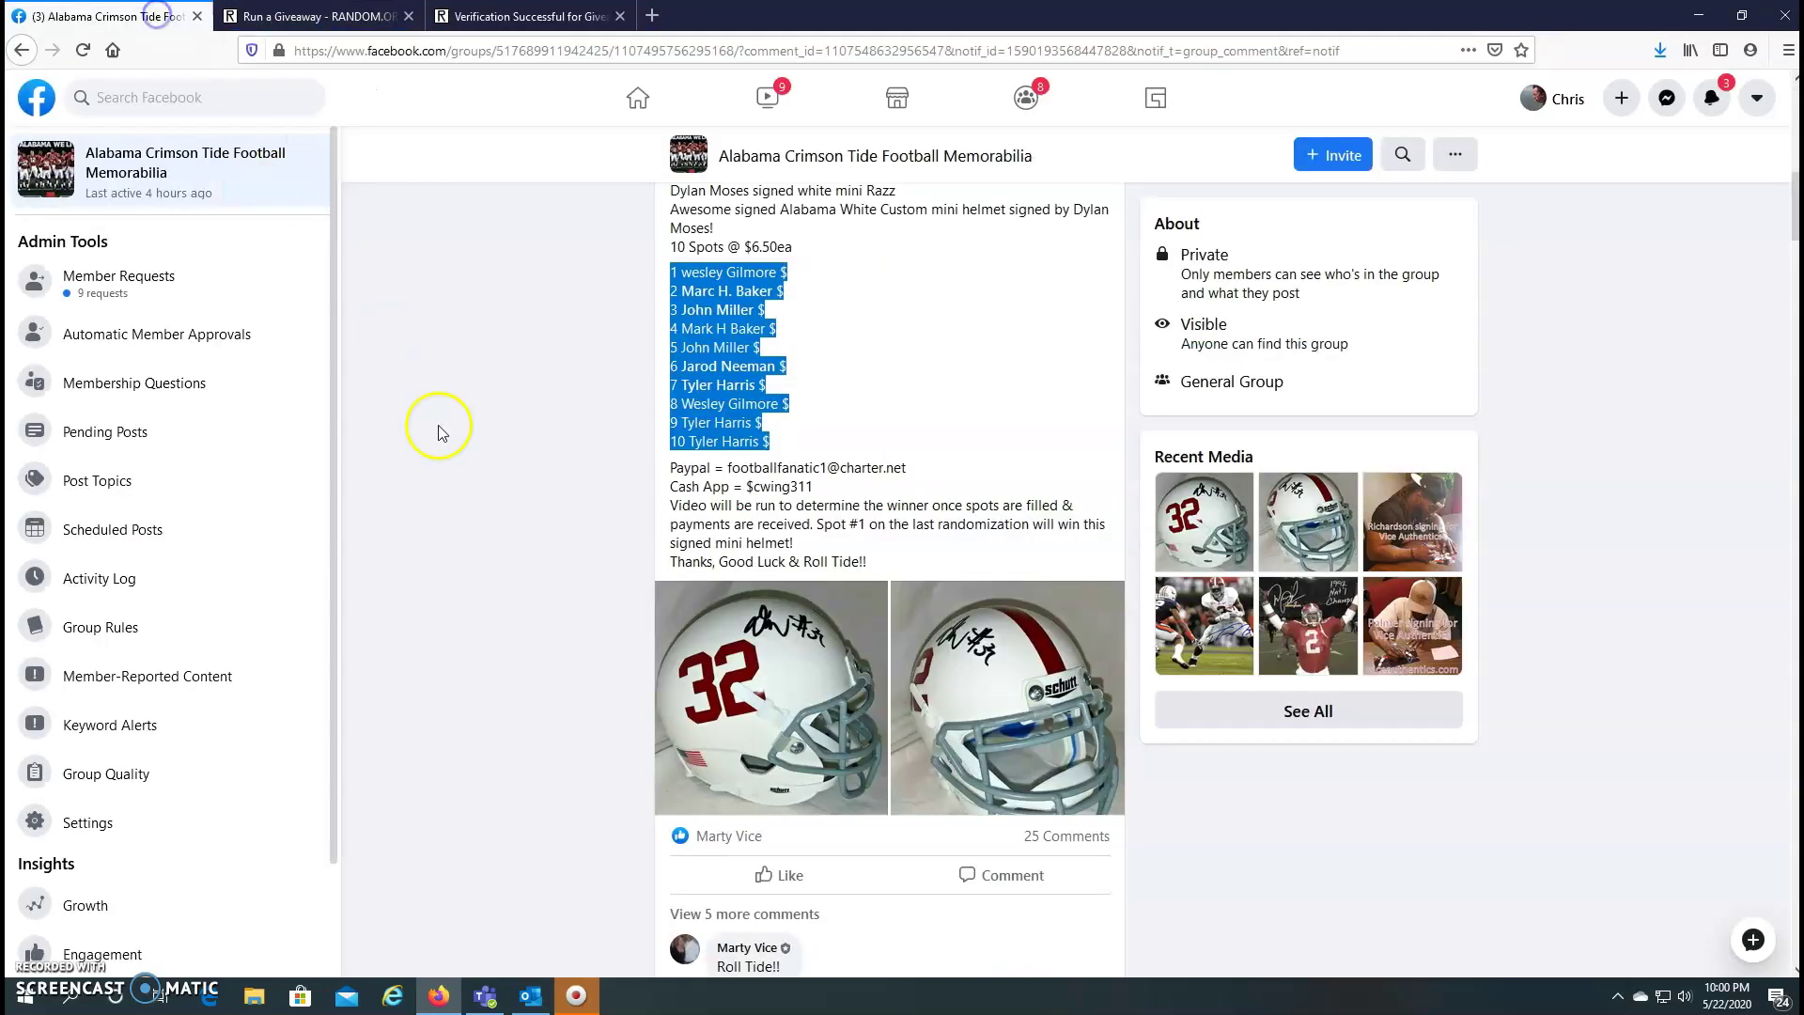
scroll(766, 783, down, 2)
scroll(762, 789, down, 2)
scroll(753, 805, down, 3)
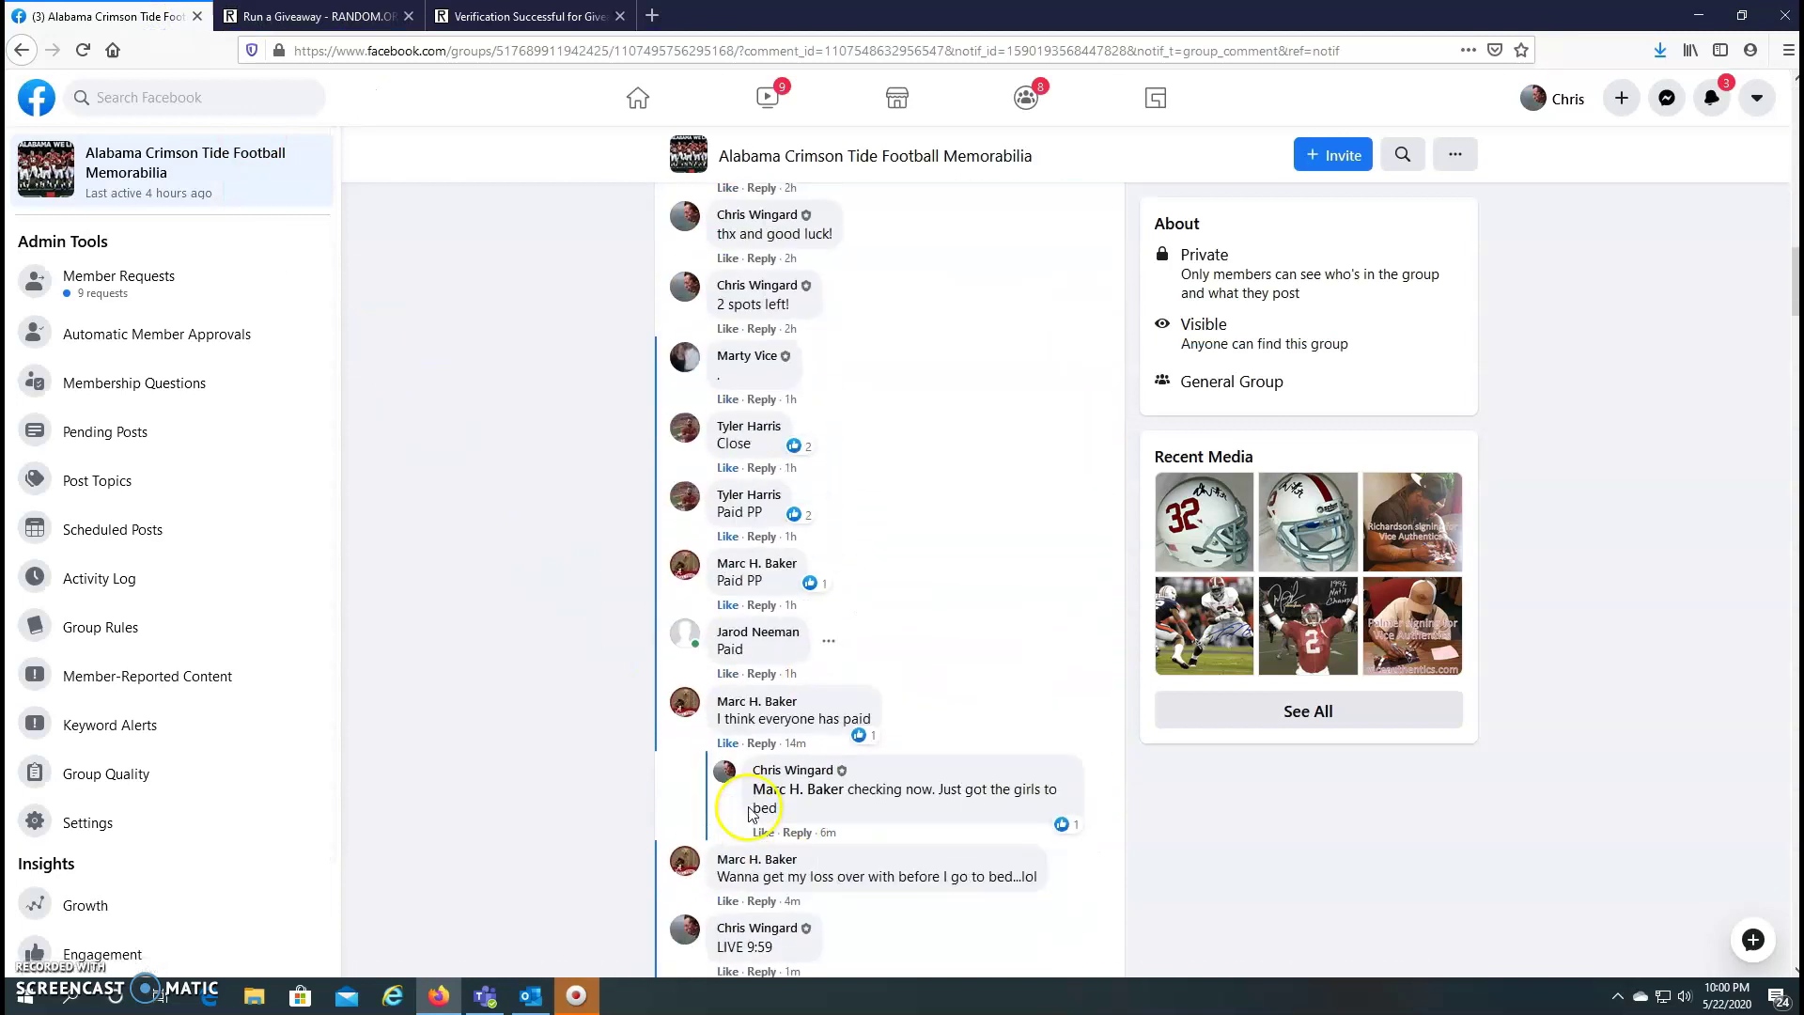
scroll(745, 815, down, 3)
click(740, 695)
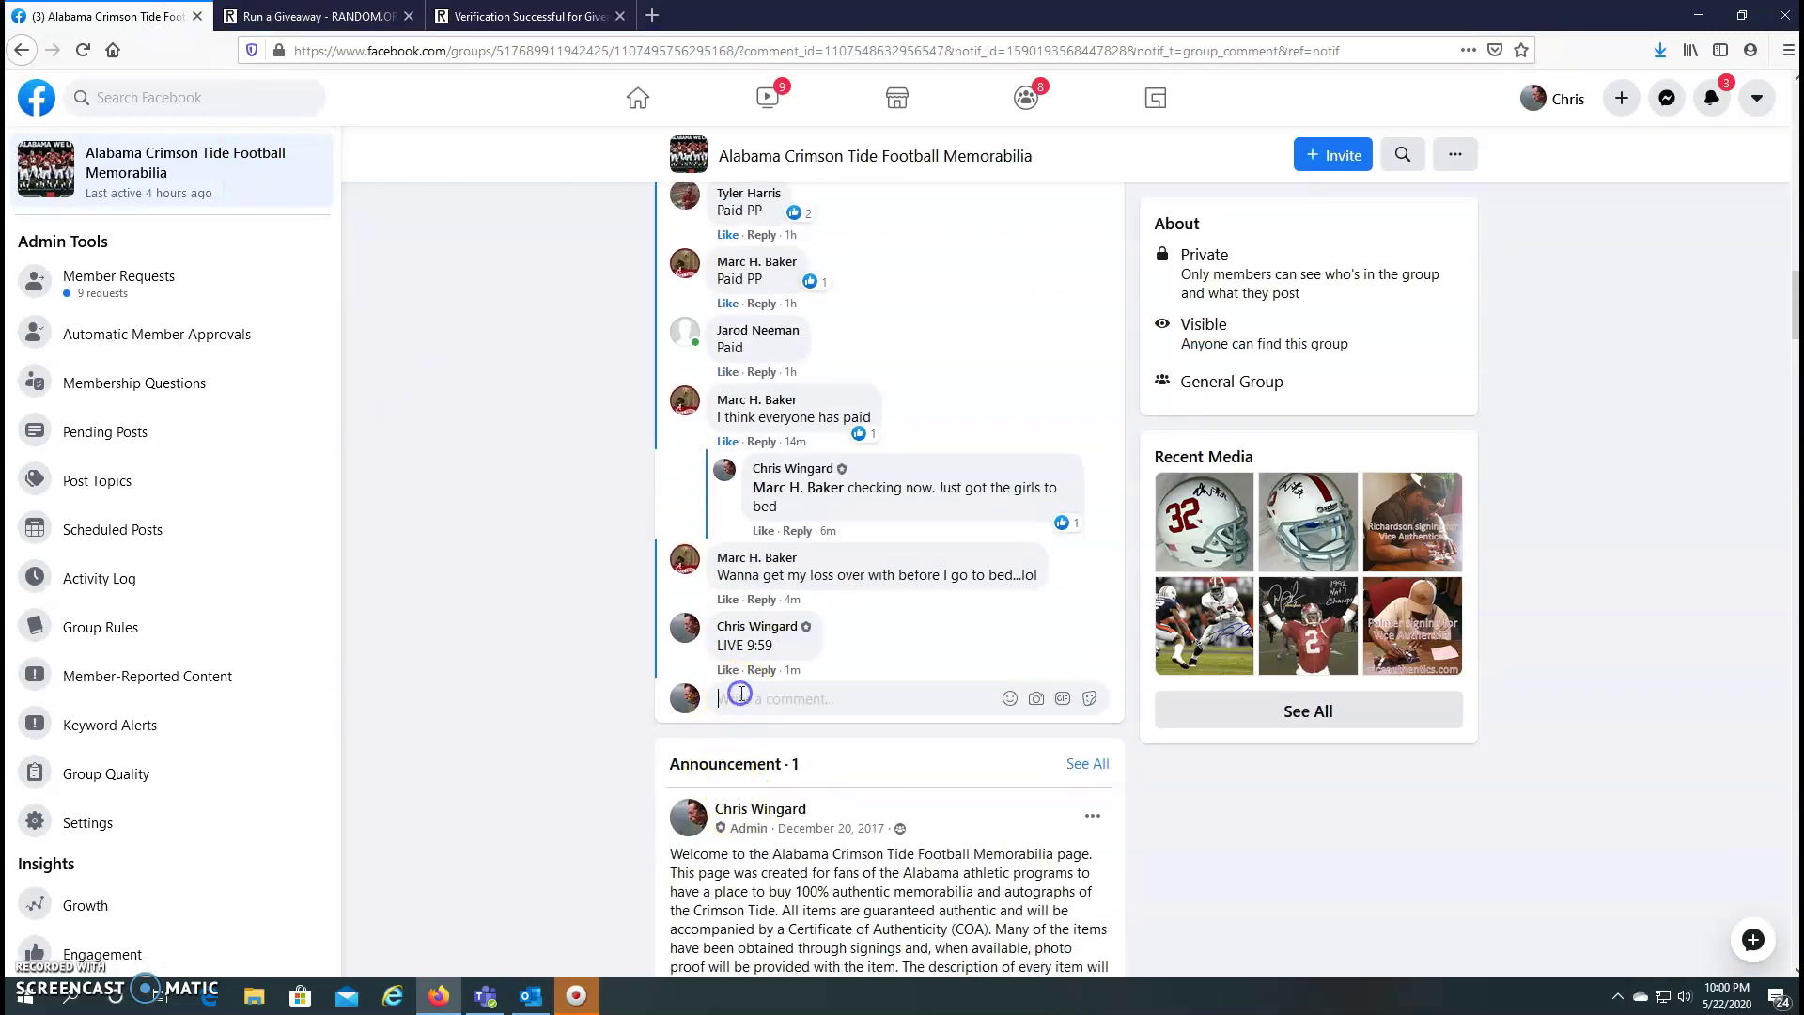